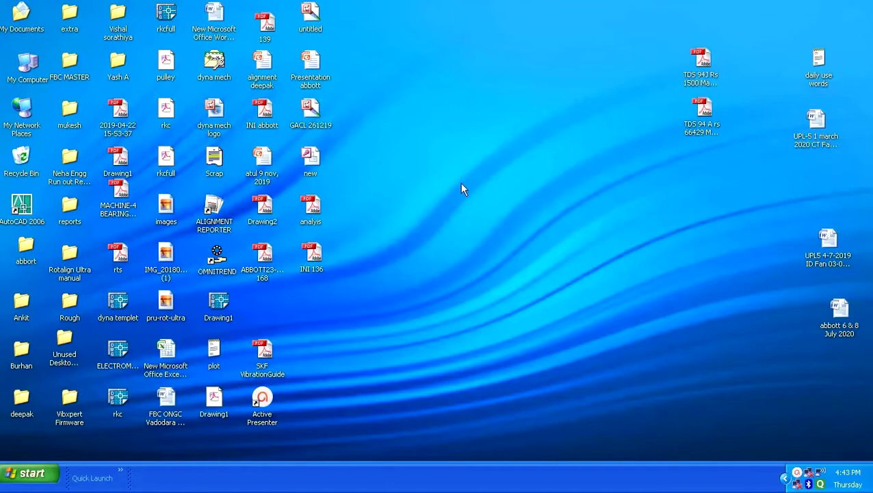
- Launch Google Chrome and search Google for 'canon support'
click(27, 473)
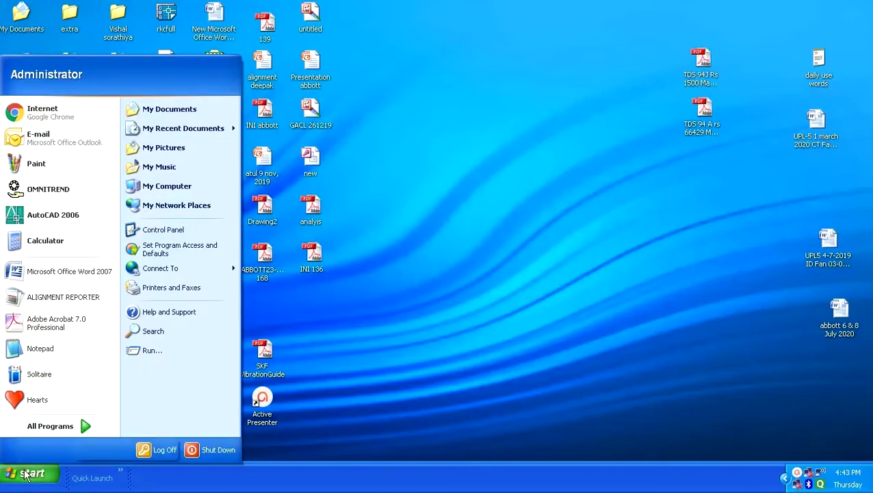
click(39, 115)
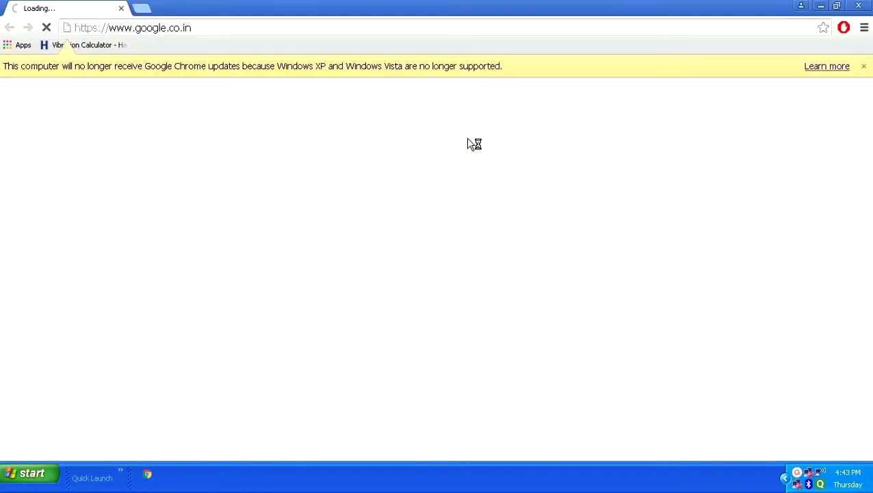
click(247, 25)
text(ca)
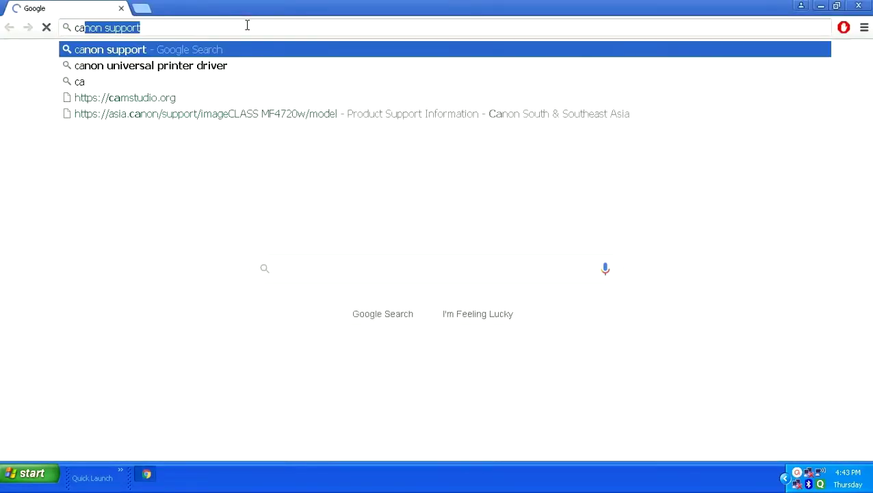
text(non support)
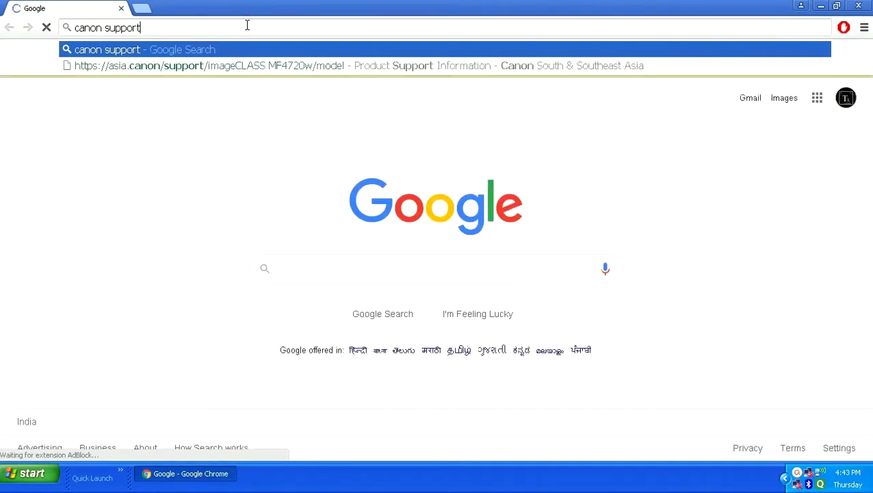
key(Return)
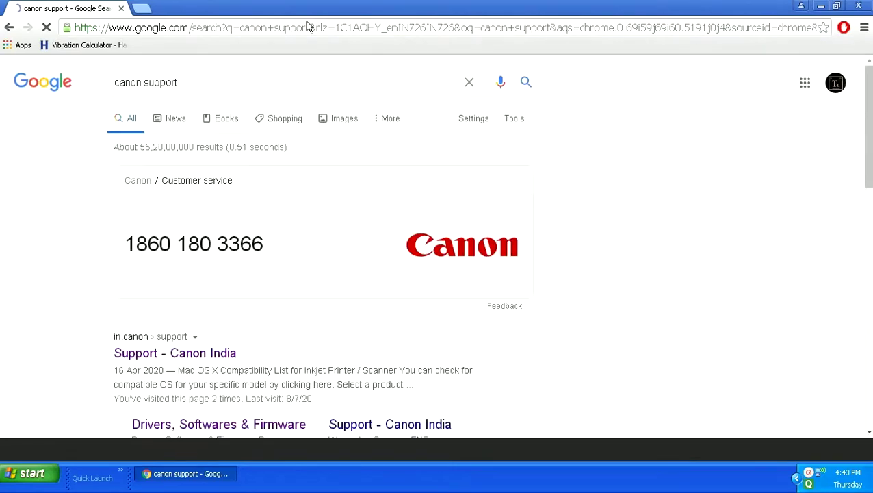
- Open the 'Support - Canon India' result from the search results
scroll(392, 166, down, 1)
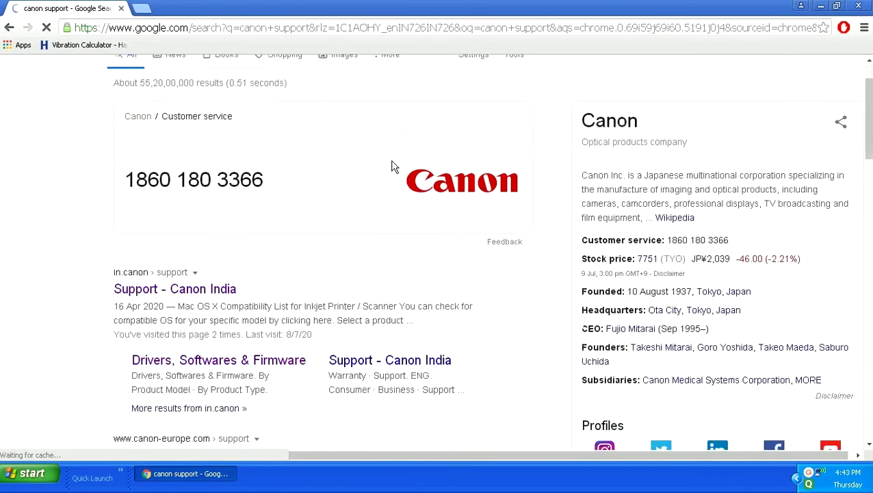
click(163, 290)
scroll(327, 274, down, 1)
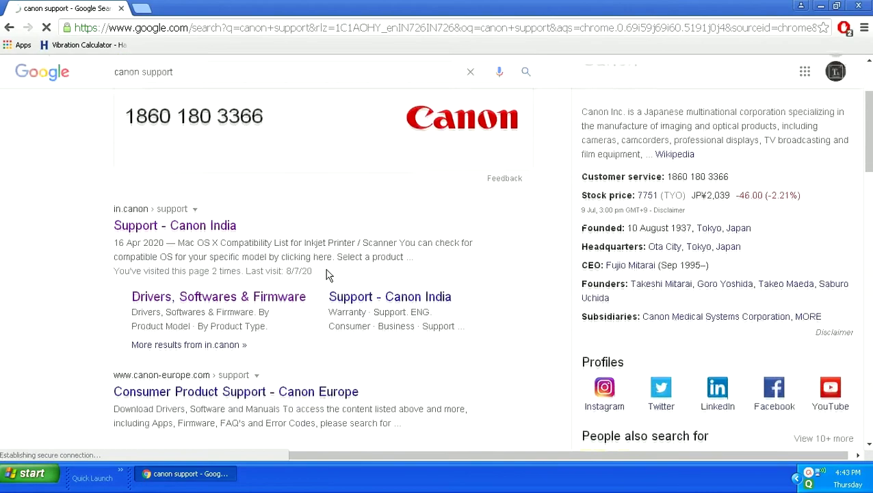
scroll(329, 273, down, 4)
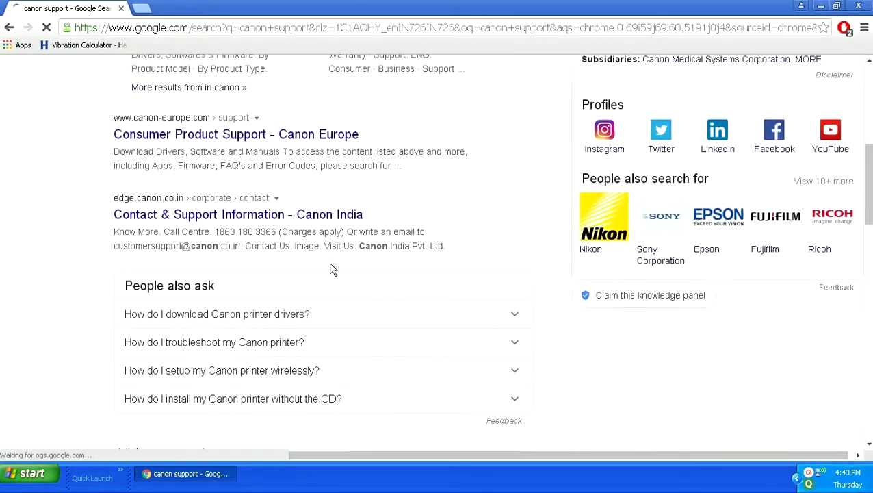
scroll(327, 269, down, 6)
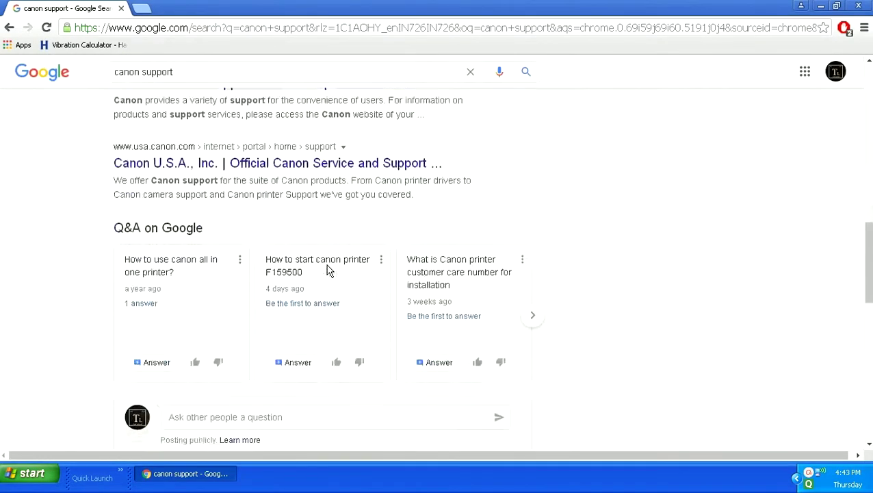
scroll(327, 271, down, 1)
scroll(327, 271, up, 5)
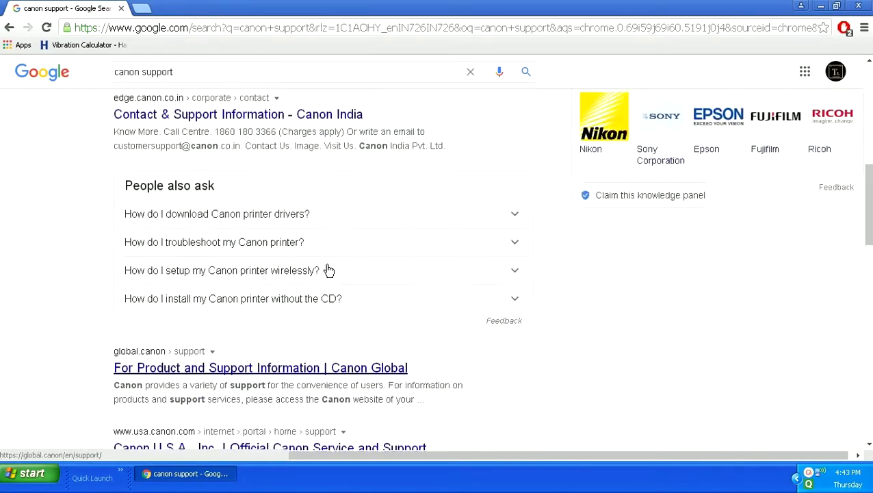
scroll(327, 271, up, 6)
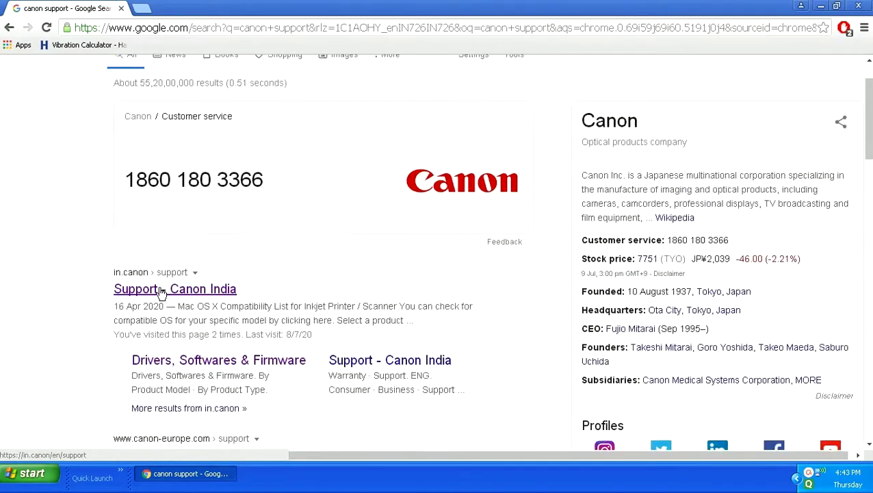
click(162, 290)
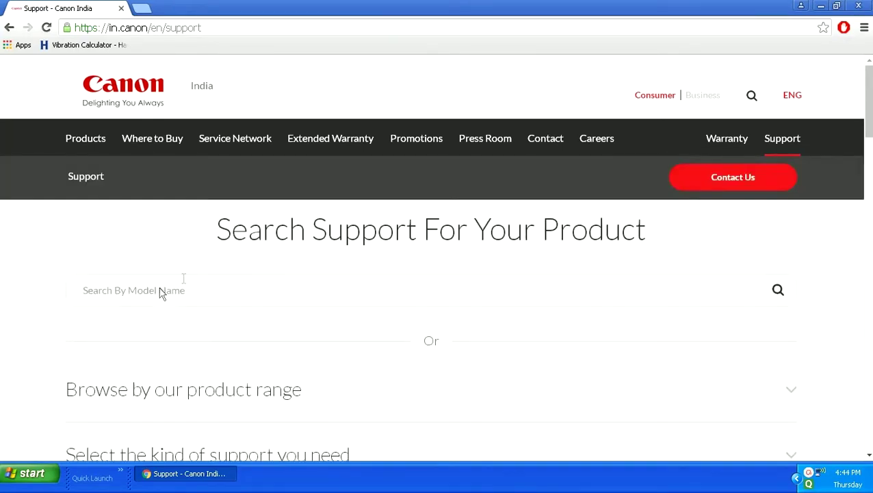
- Search the model name 'mf472' and choose imageCLASS MF4720w from the suggestions
click(258, 287)
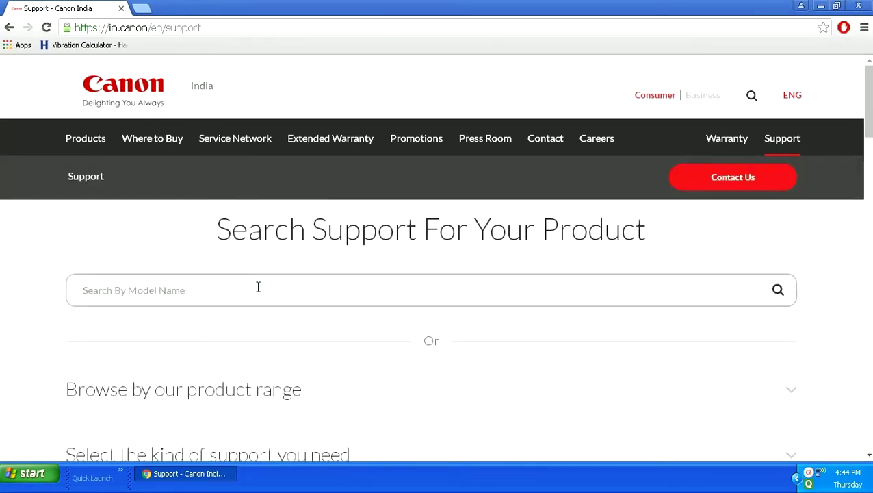
text(mf4)
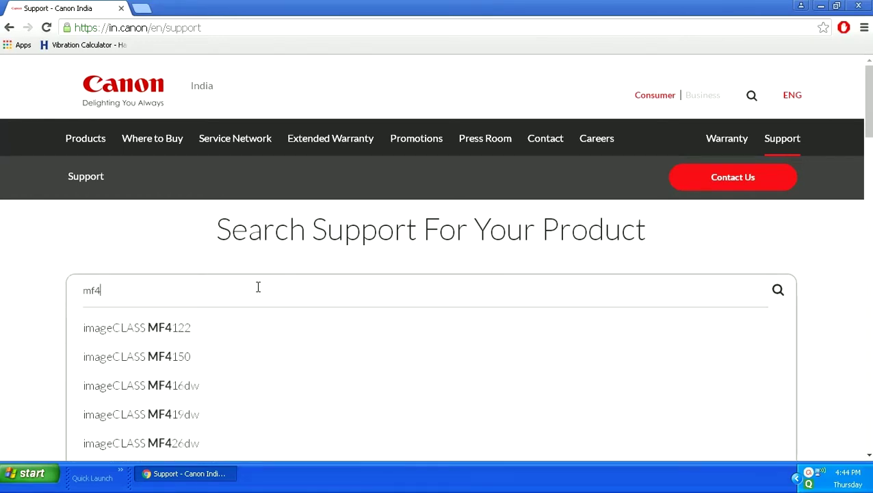
text(720)
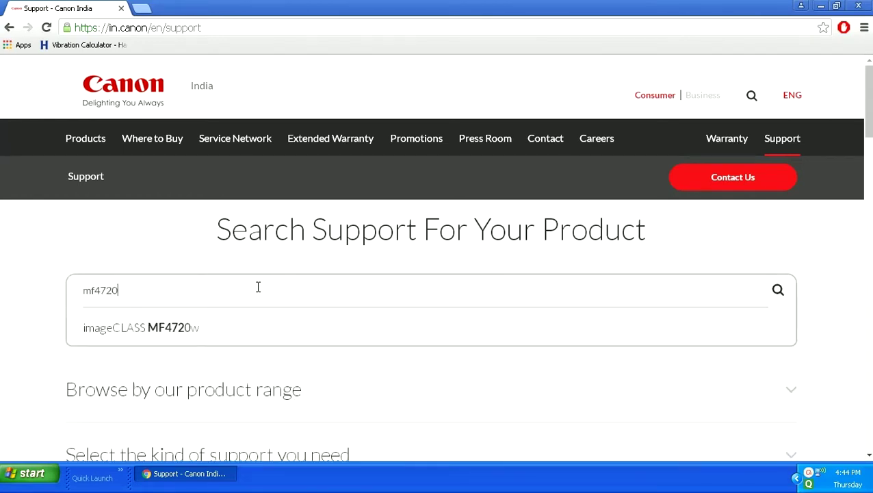
click(177, 338)
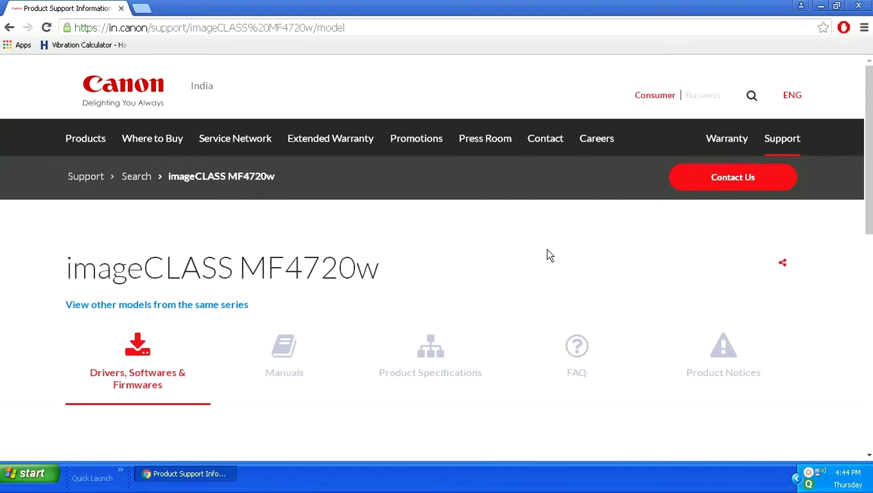
scroll(536, 259, down, 2)
scroll(536, 259, down, 1)
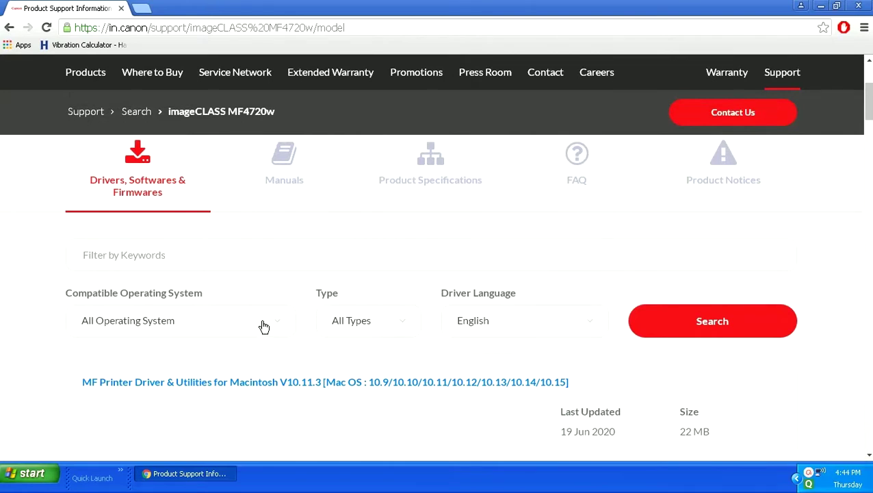
click(264, 326)
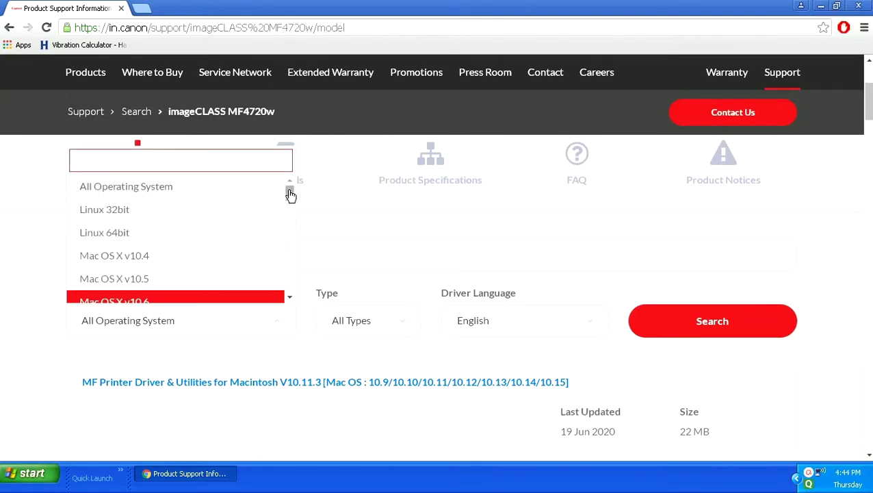
drag(290, 195, 290, 233)
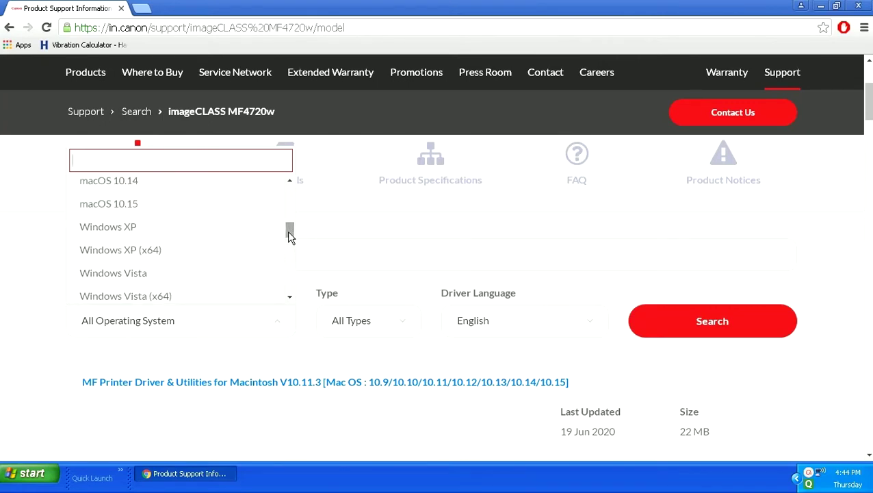
click(42, 242)
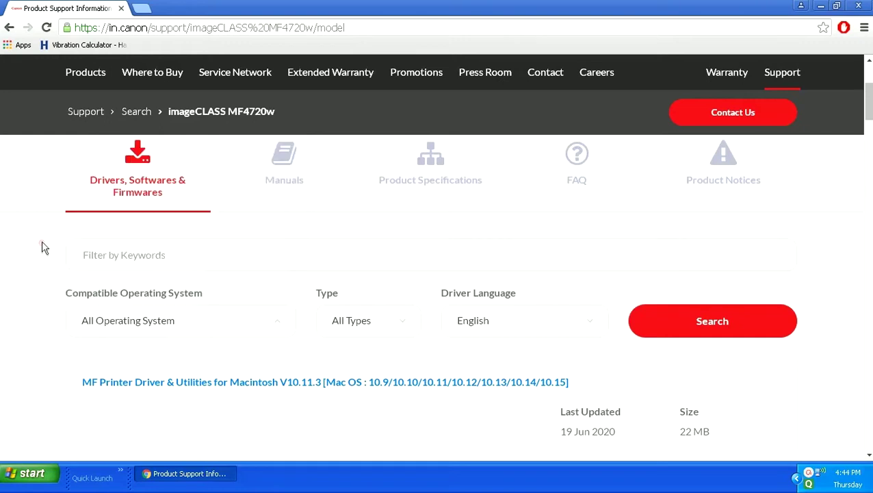
click(31, 473)
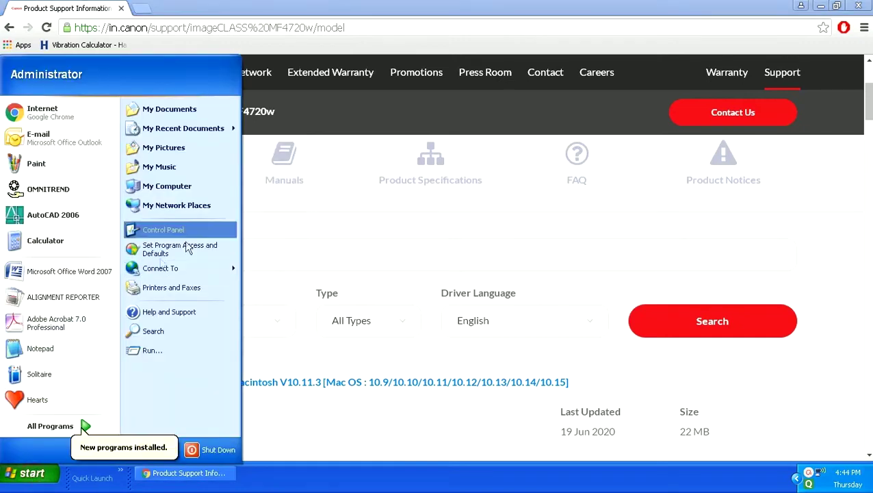
right_click(161, 190)
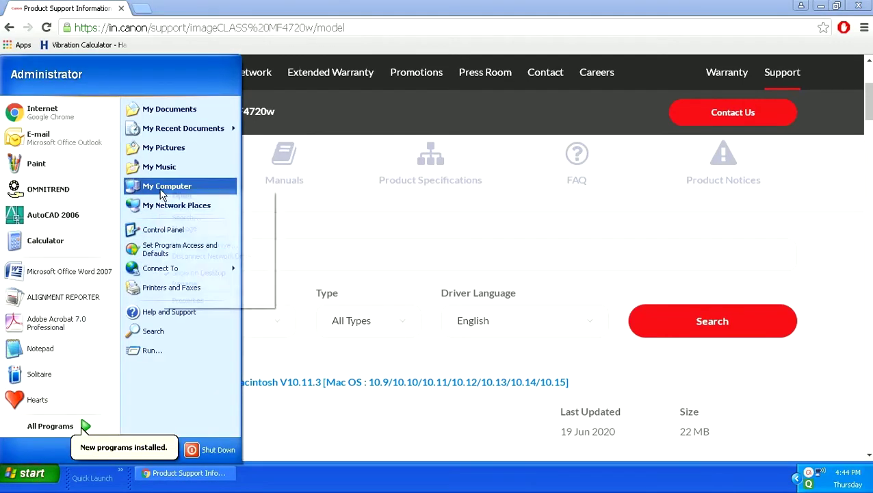
click(187, 300)
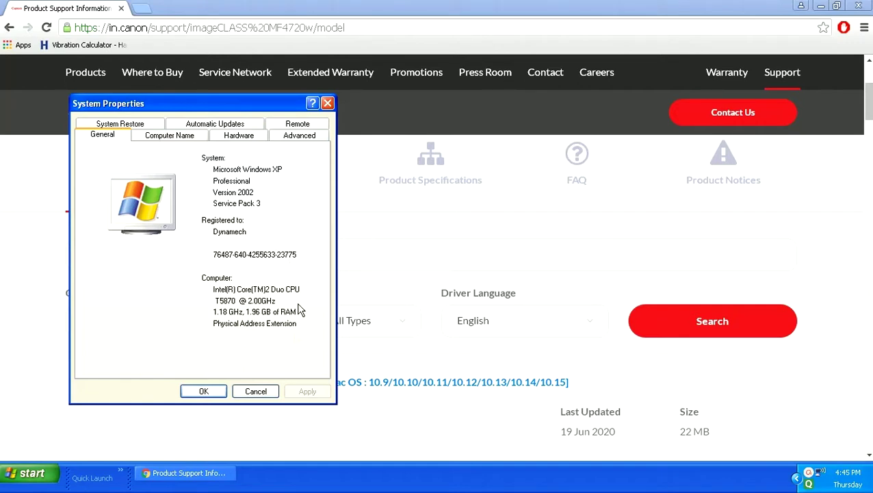
click(203, 392)
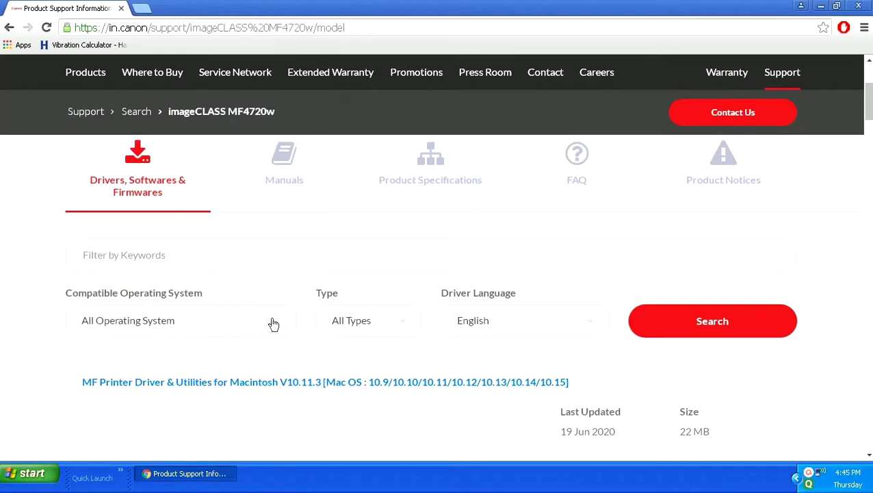
- Filter the MF4720w downloads to the Windows XP operating system and search
click(272, 323)
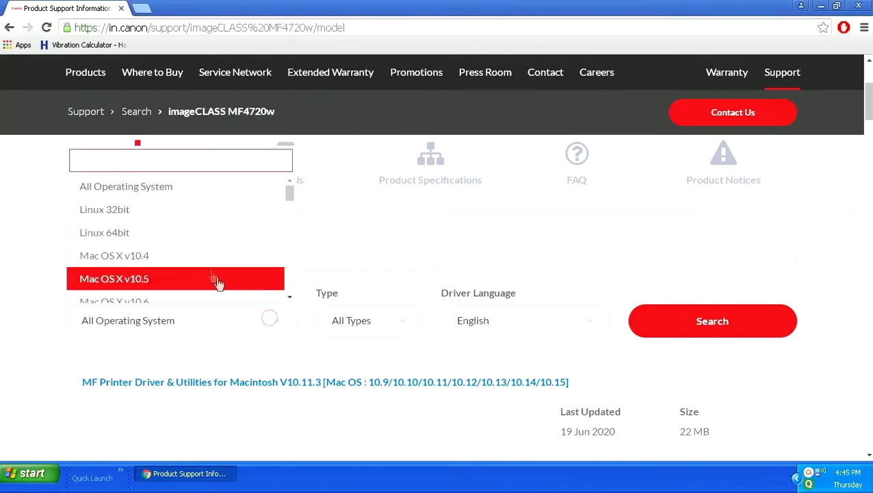
scroll(211, 275, down, 3)
scroll(212, 276, down, 3)
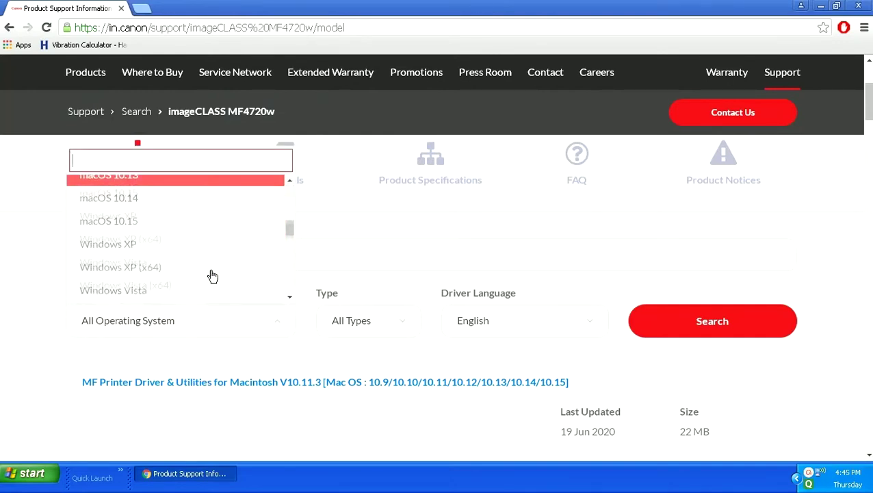
click(199, 217)
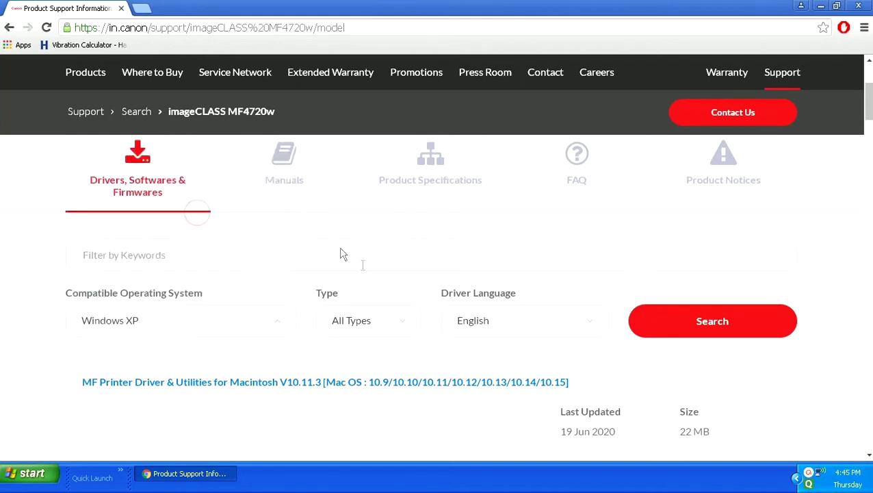
click(677, 327)
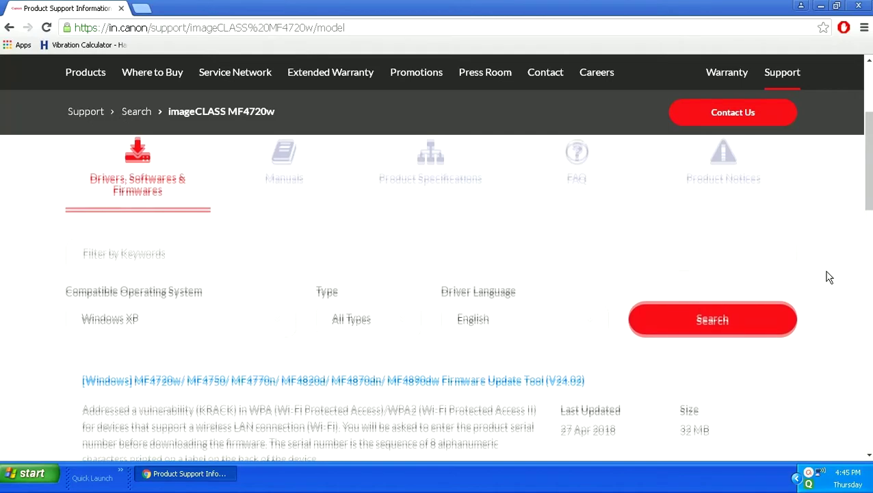
scroll(827, 276, down, 2)
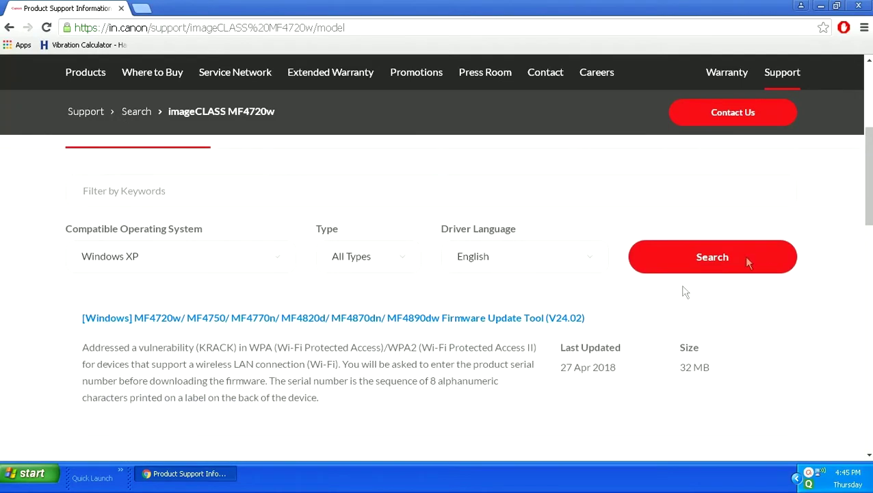
drag(868, 188, 869, 147)
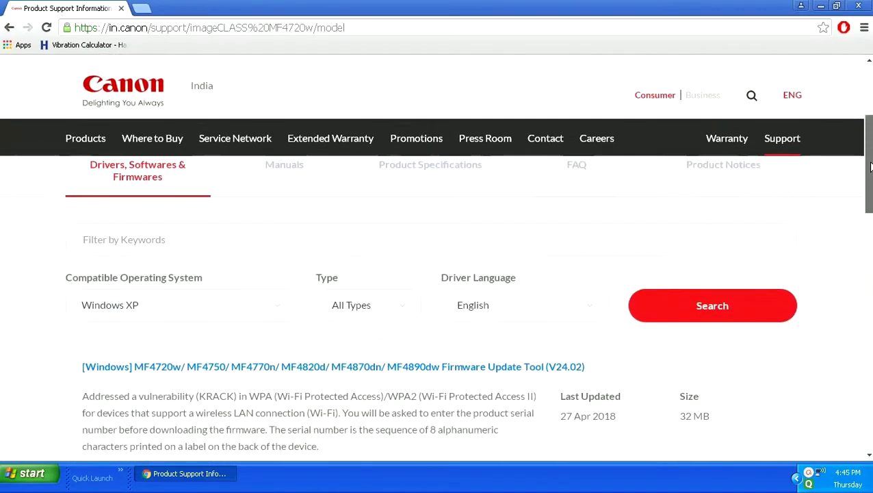
- Limit the download type to Drivers and refresh the results
click(375, 297)
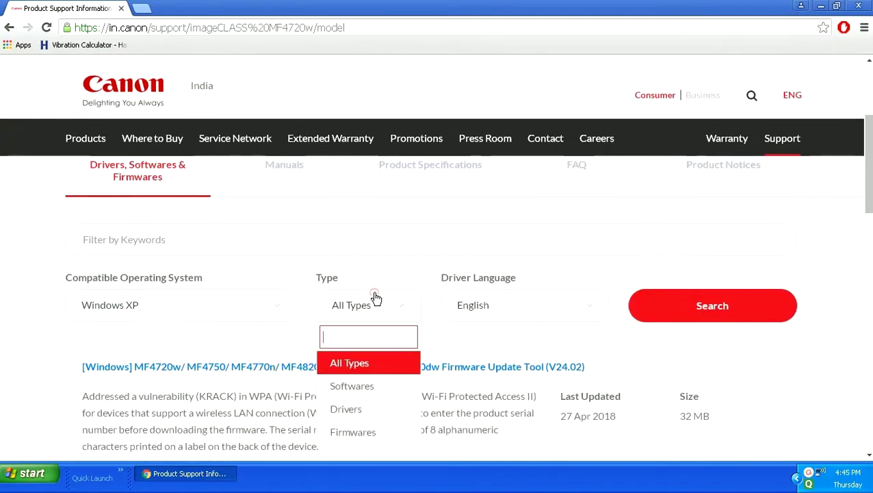
click(357, 410)
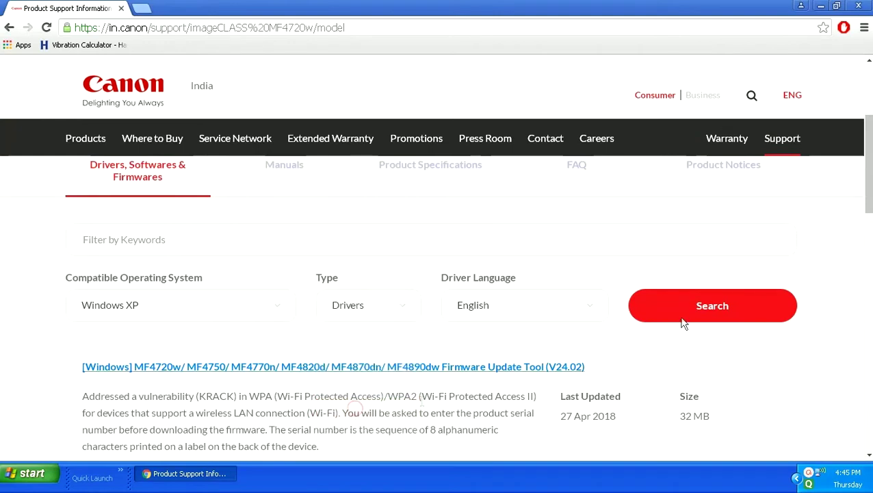
click(735, 317)
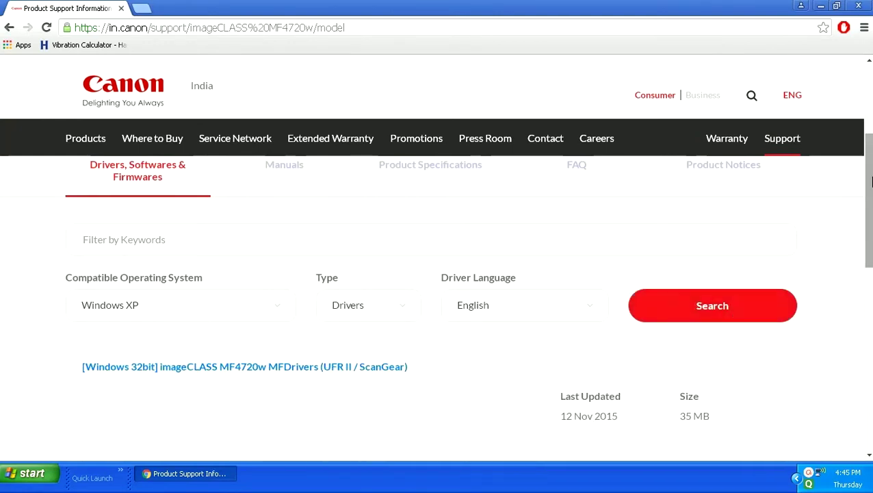
drag(866, 198, 867, 214)
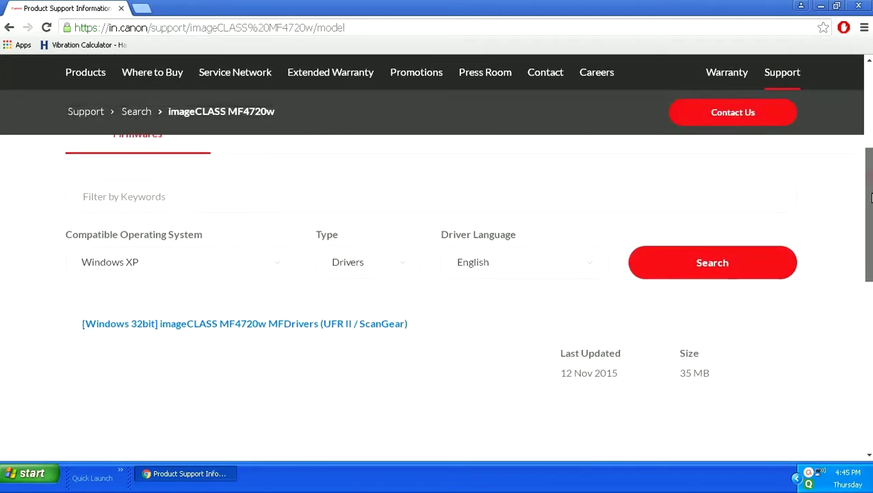
- Download the [Windows 32bit] MF4720w MFDrivers installer, MF4700MFDriversV2090W32ukEN.exe
click(327, 322)
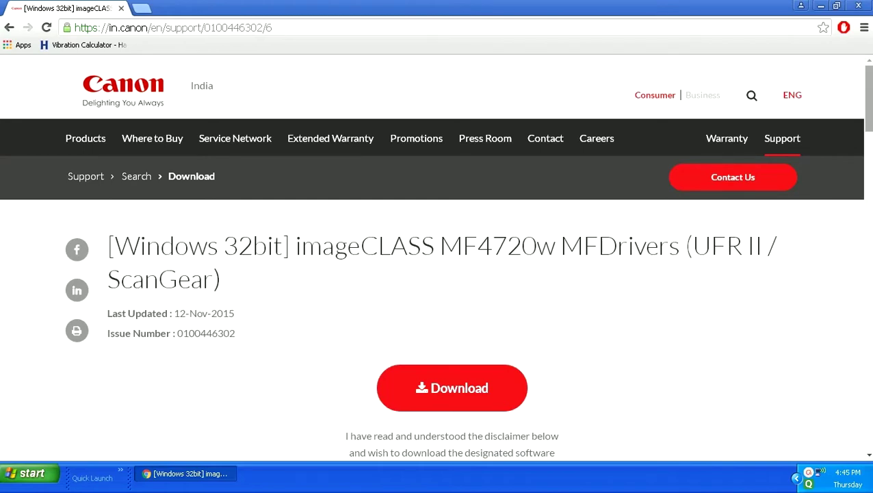
mouse_move(868, 96)
mouse_down()
mouse_move(868, 174)
mouse_move(868, 107)
mouse_up()
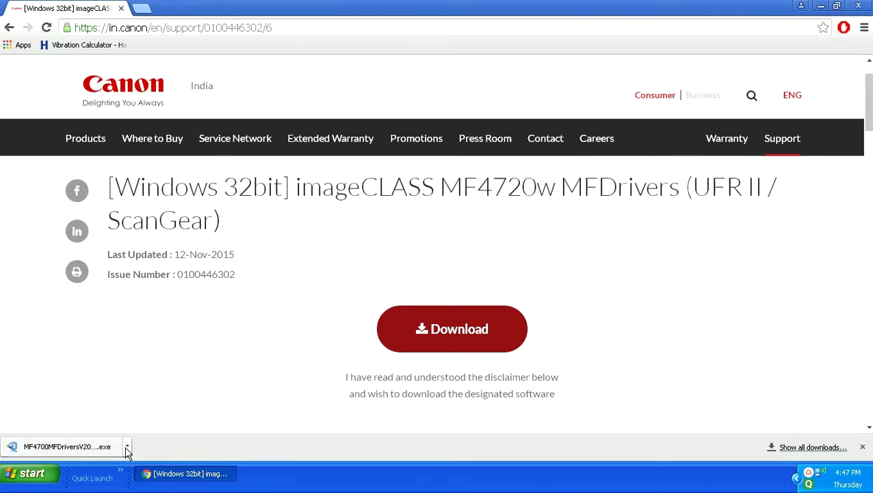
click(865, 26)
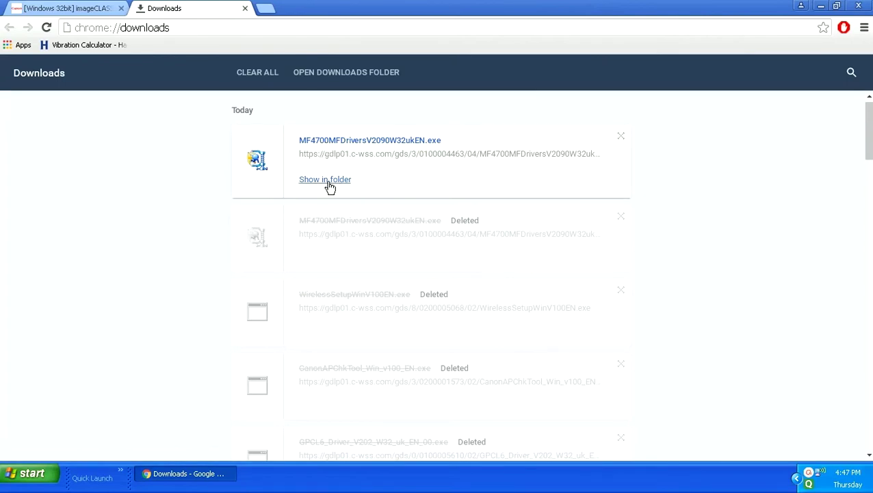
- Show the downloaded installer in its folder, close Explorer and Chrome, and open My Computer
click(325, 179)
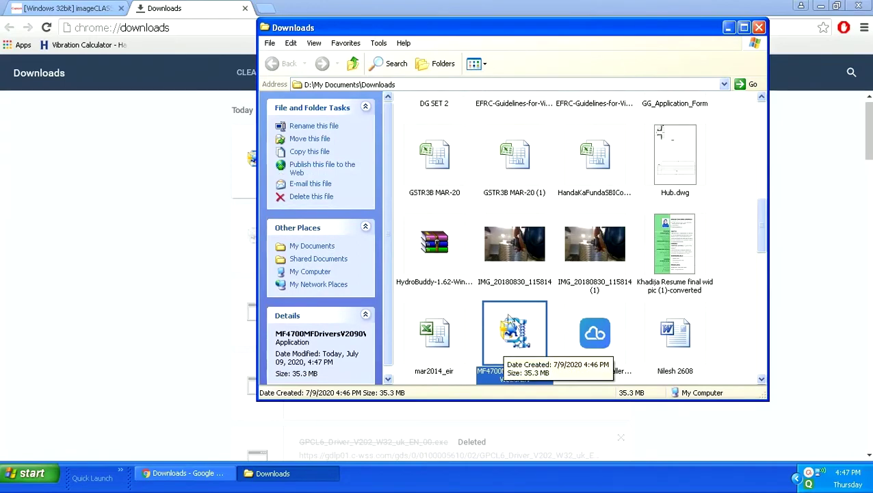
click(759, 29)
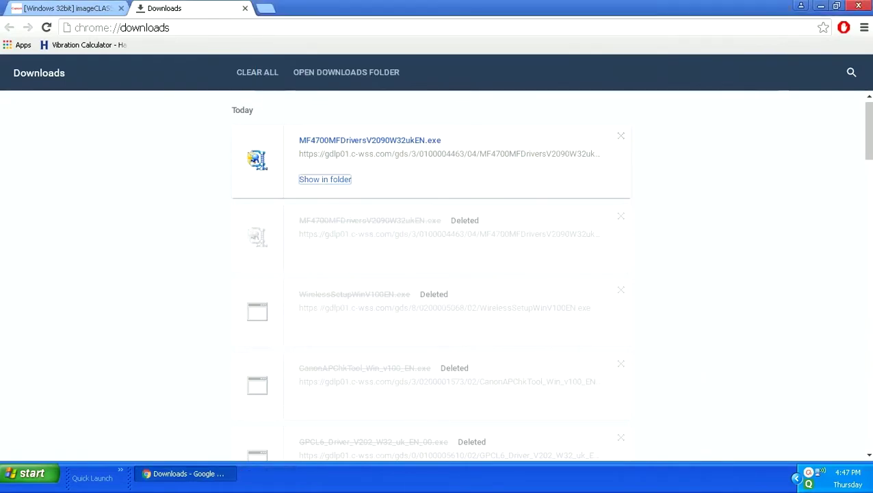
click(858, 5)
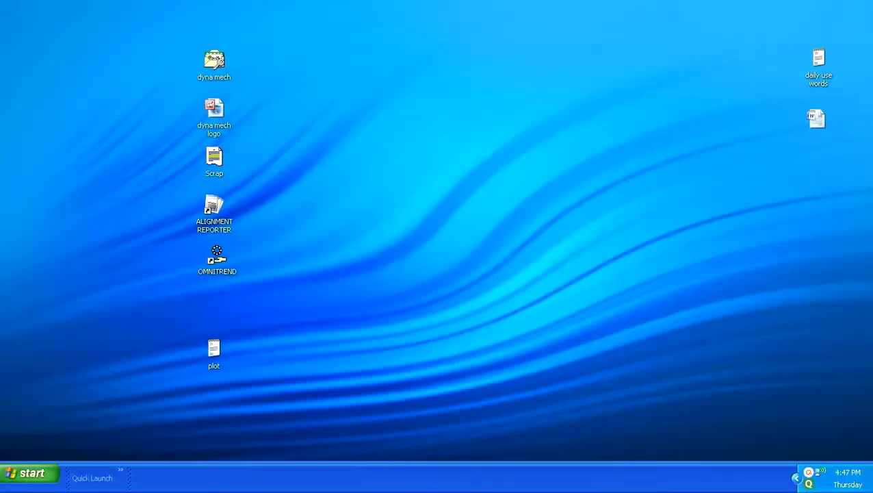
click(27, 477)
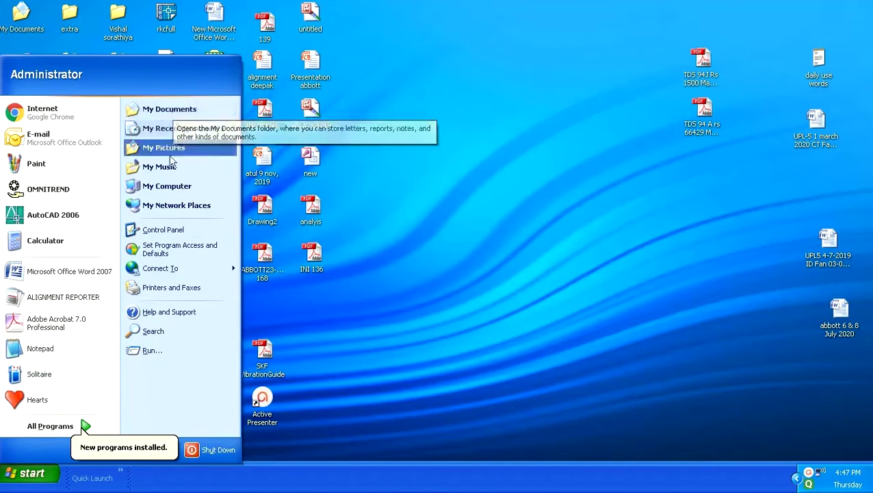
click(165, 192)
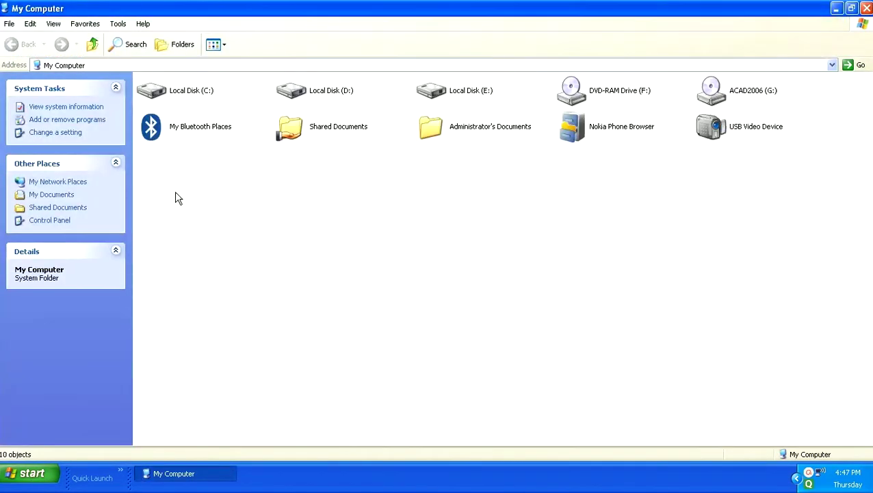
- Run MF4700MFDriversV2090W32ukEN.exe from My Documents > Downloads and confirm the security warning
click(56, 197)
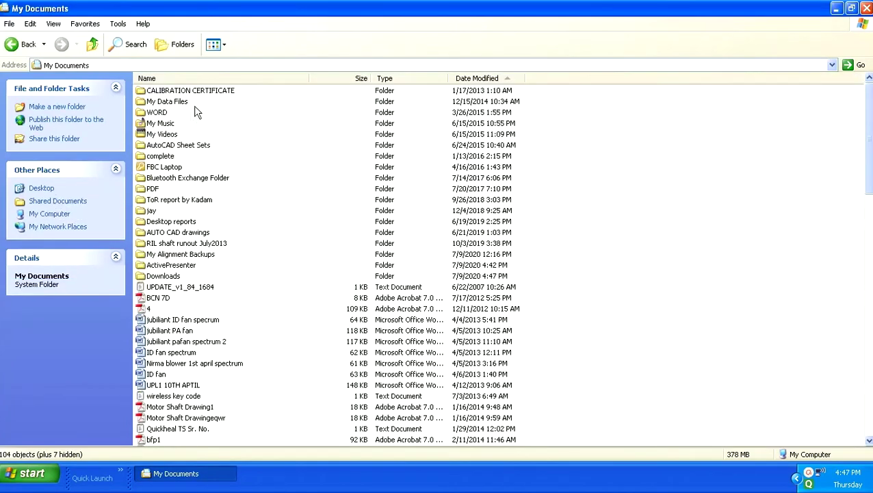
double_click(164, 277)
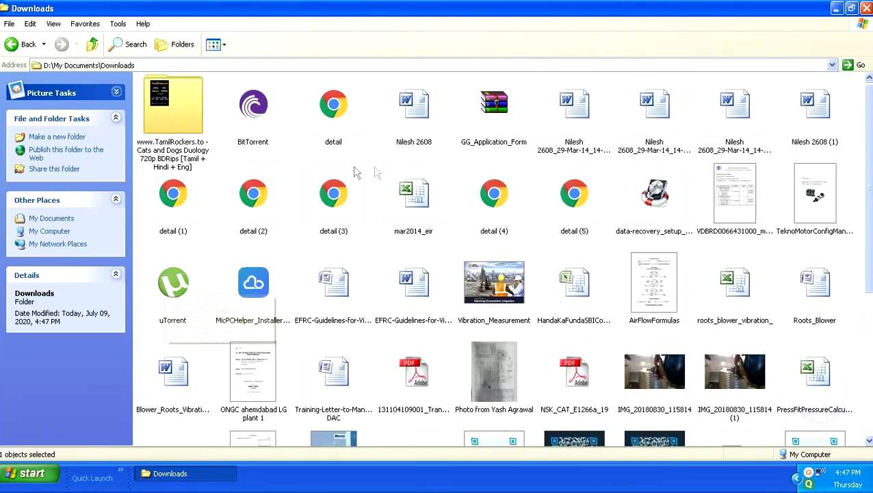
scroll(503, 258, down, 5)
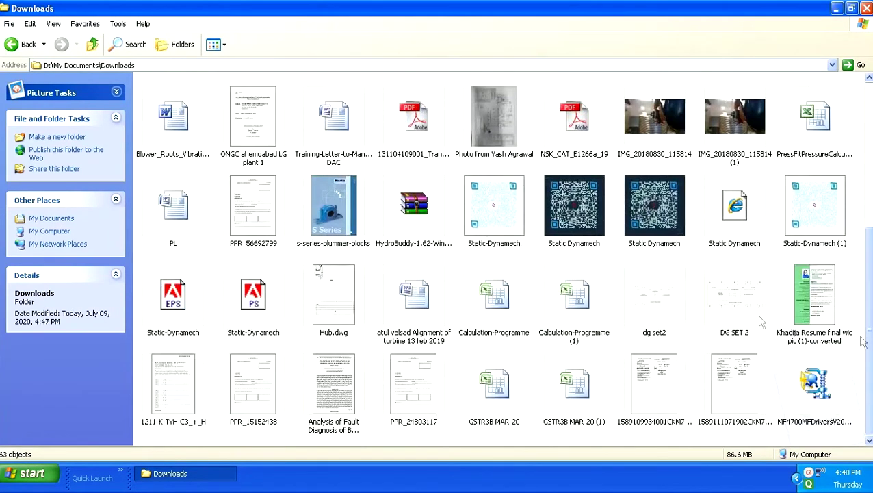
click(804, 375)
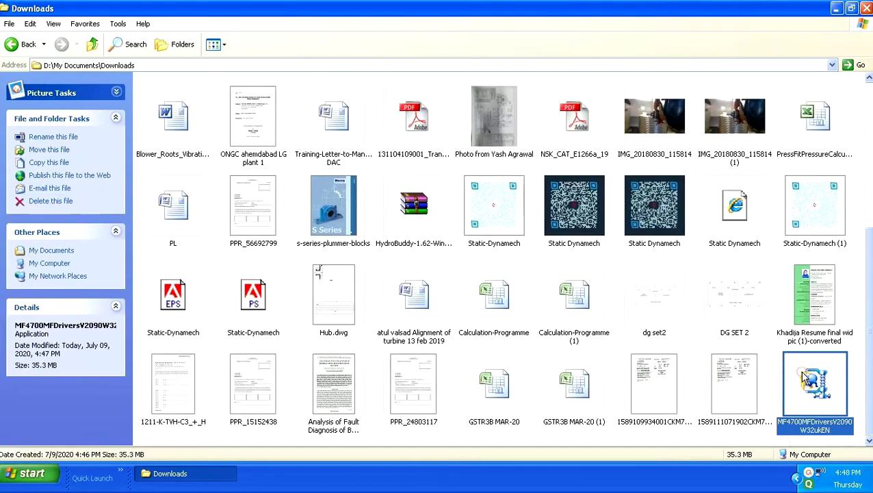
double_click(804, 375)
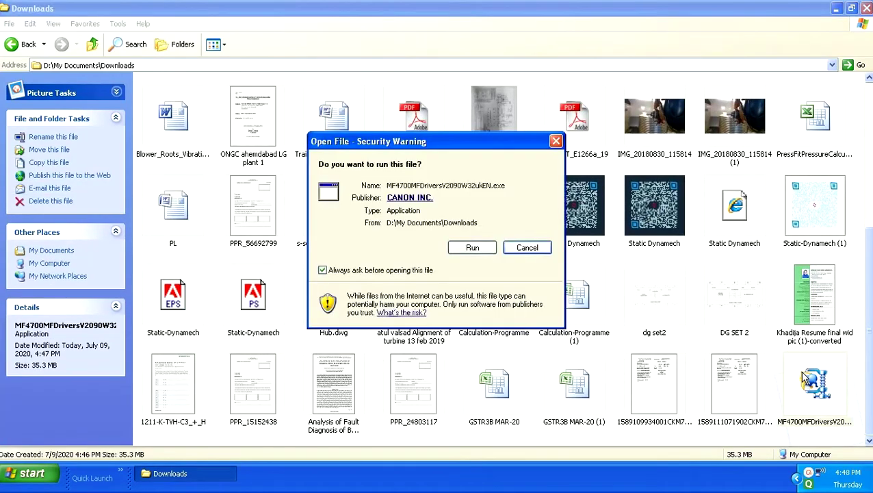
click(471, 248)
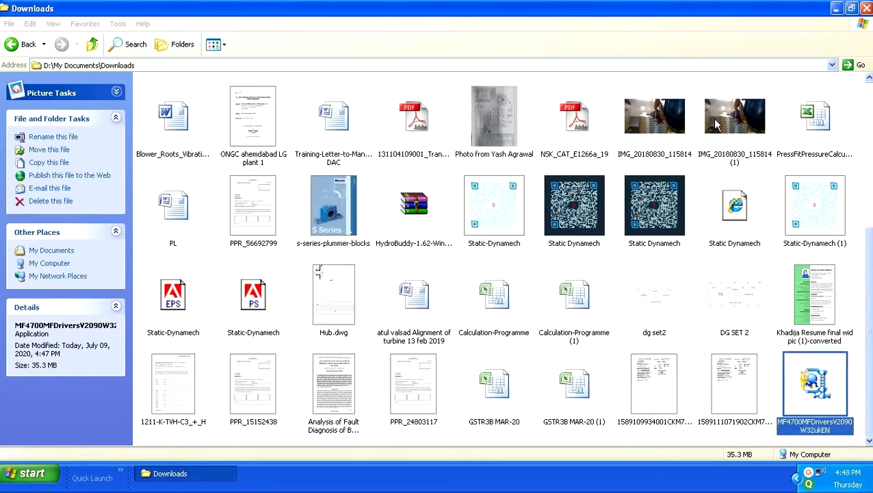
- Close the Downloads folder and move past the MF Drivers Setup Wizard welcome page
click(866, 8)
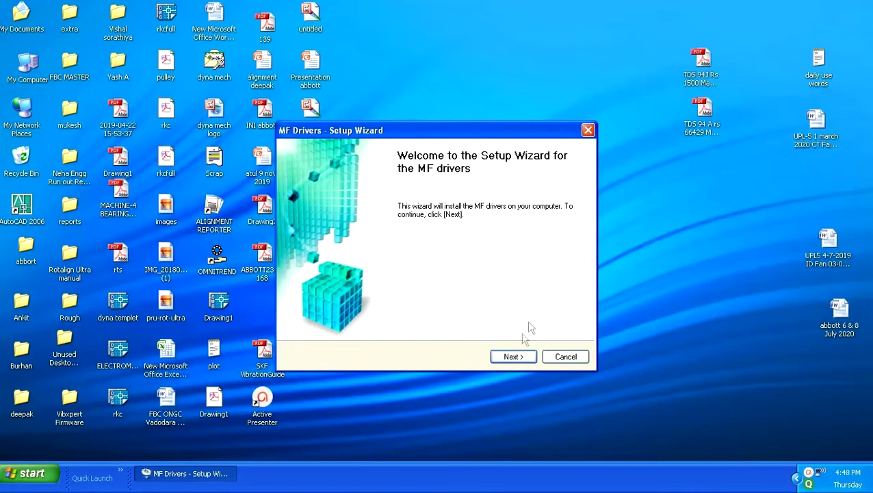
click(513, 356)
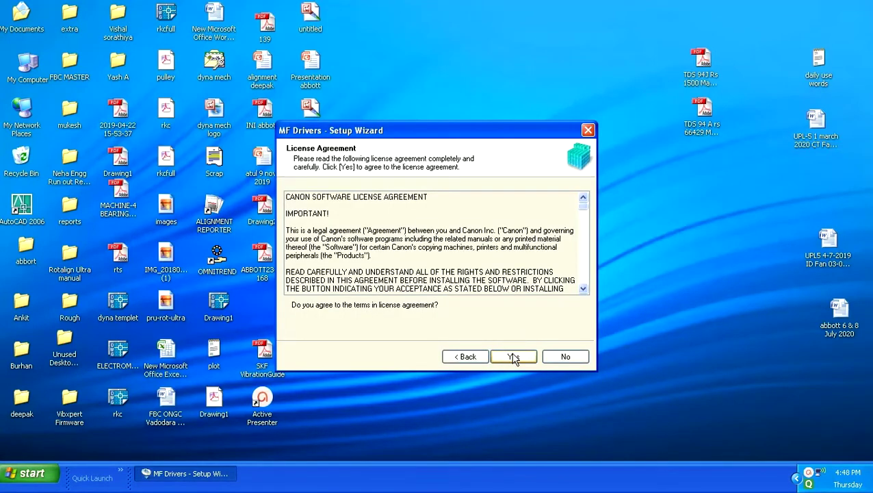
- Accept the Canon licence agreement and select Network Connection for the printer
click(513, 357)
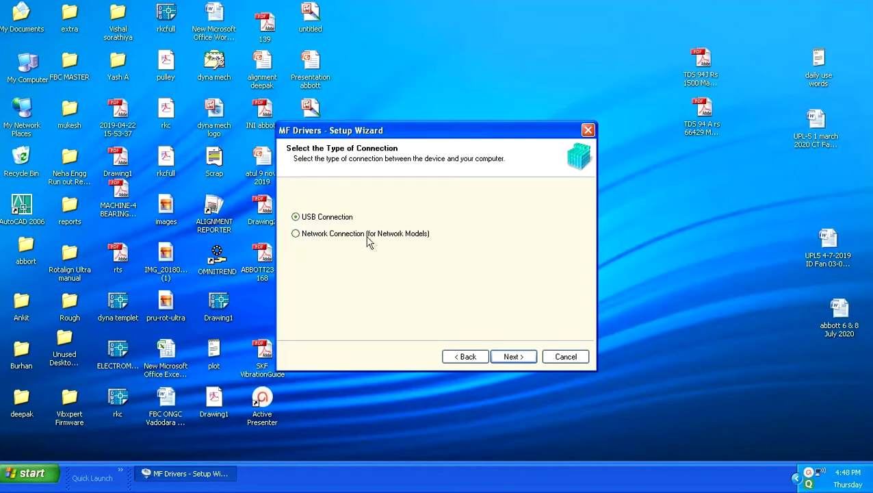
click(346, 234)
mouse_move(820, 476)
- Select the detected MF4700 Series printer and keep both the Printer and Scanner drivers
click(513, 357)
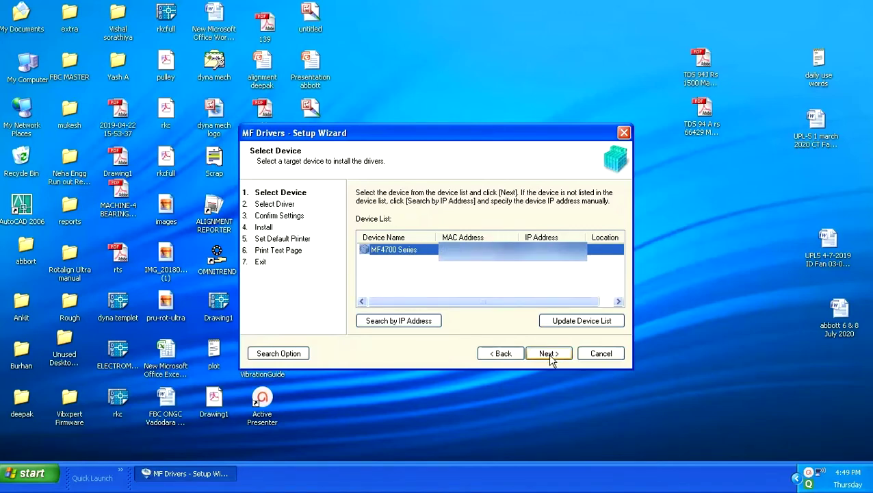
click(434, 321)
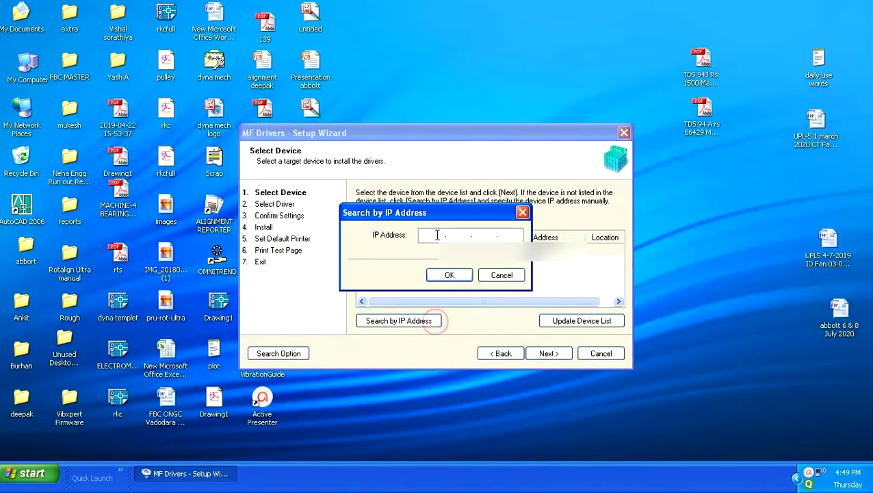
click(490, 275)
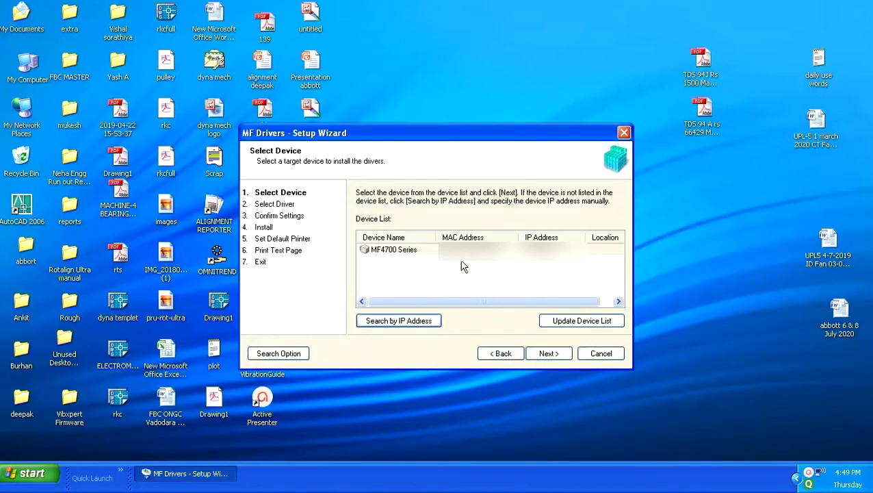
click(520, 251)
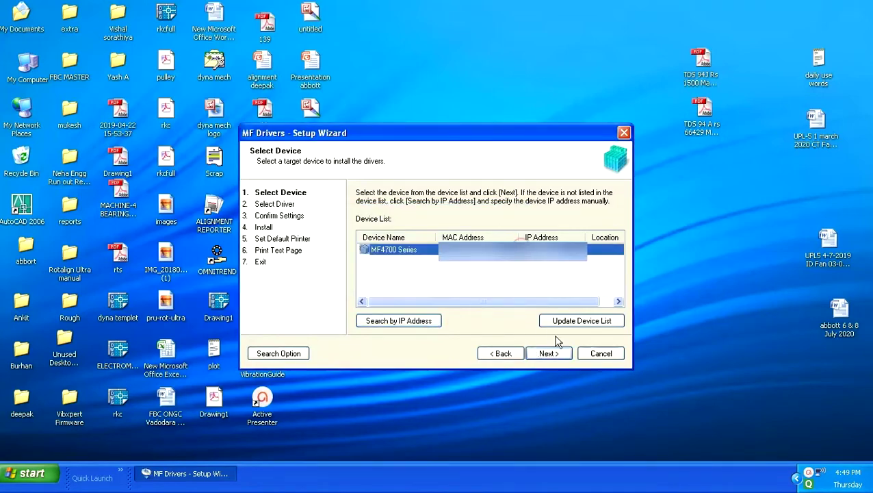
click(549, 353)
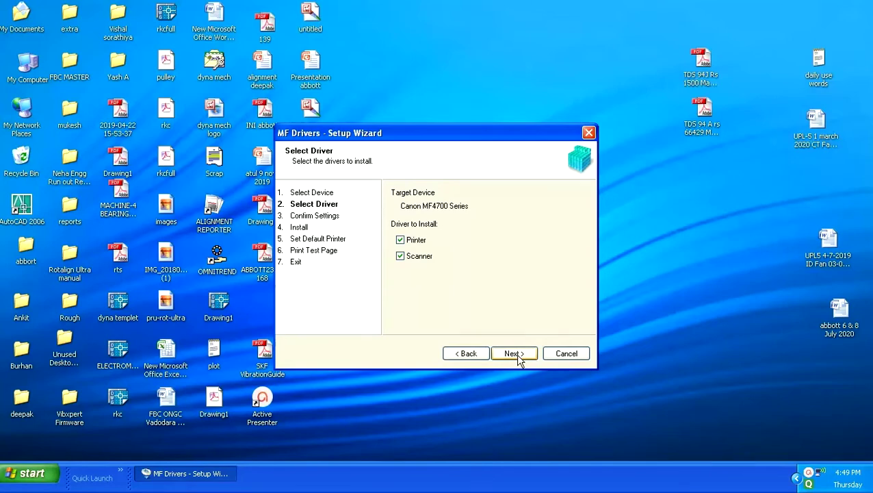
click(515, 354)
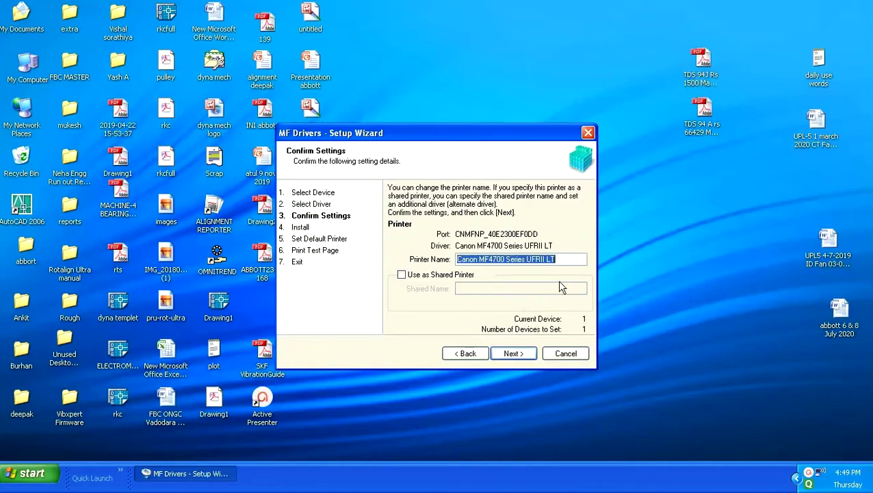
- Keep the default MF4700 Series UFRII LT printer name and install the drivers
click(569, 258)
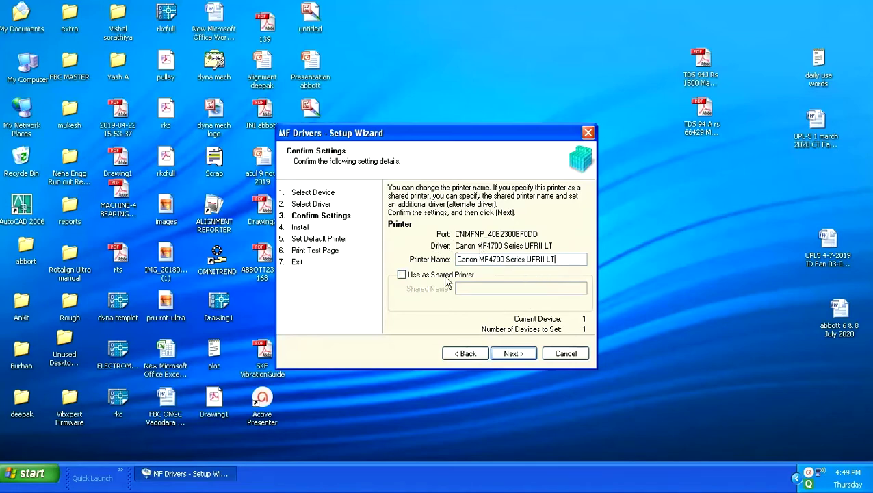
click(512, 355)
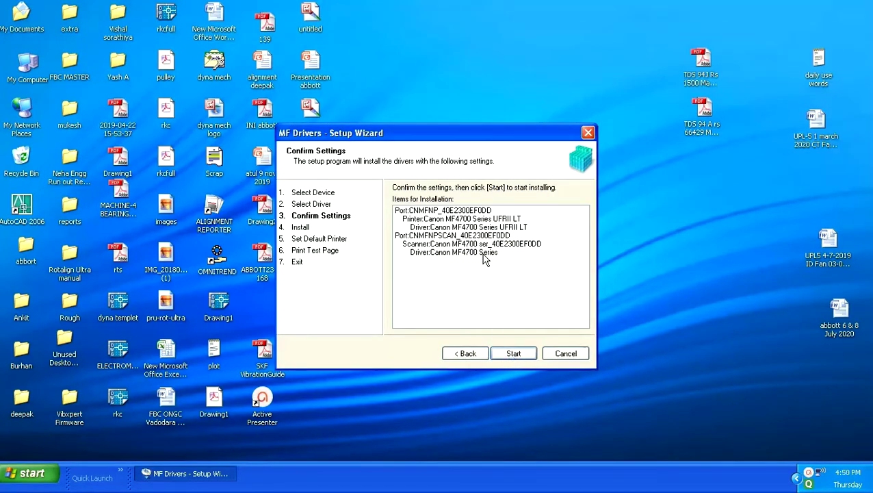
click(513, 352)
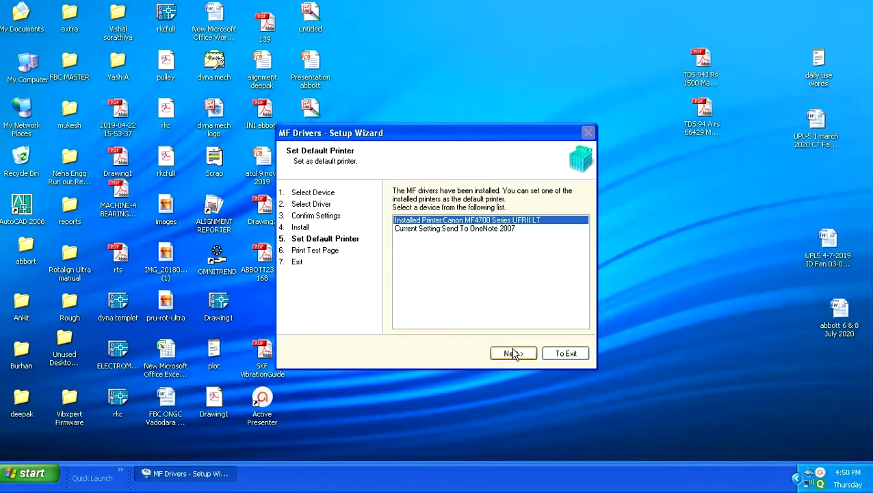
click(476, 228)
- Make the Canon MF4700 the default printer and skip printing a test page
click(474, 220)
click(514, 354)
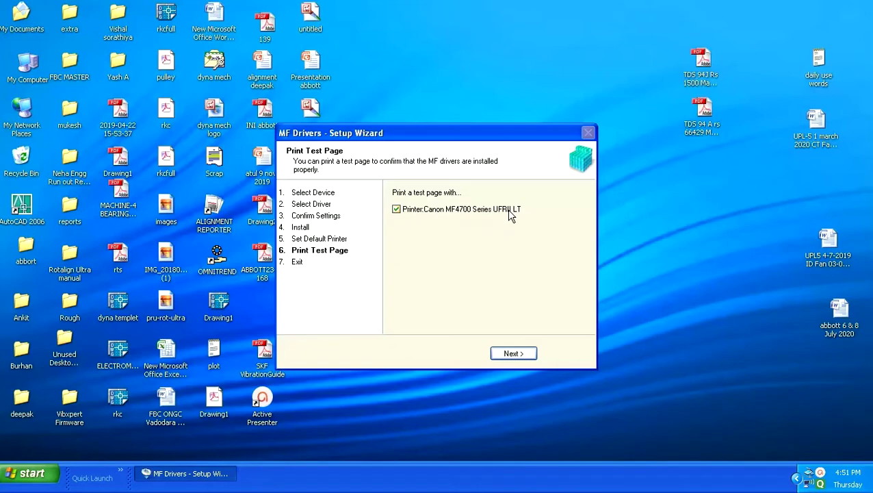
click(509, 209)
click(511, 353)
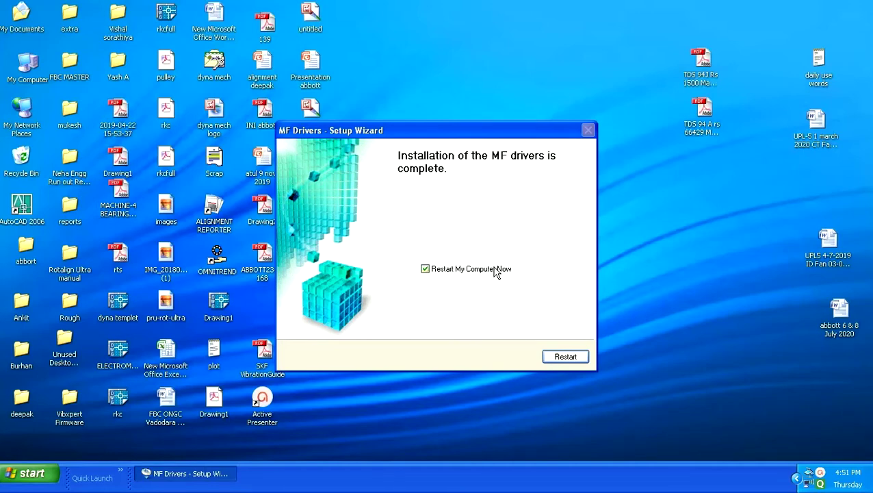
- Exit the Canon setup wizard without restarting the computer, then bring up the Start menu
click(497, 272)
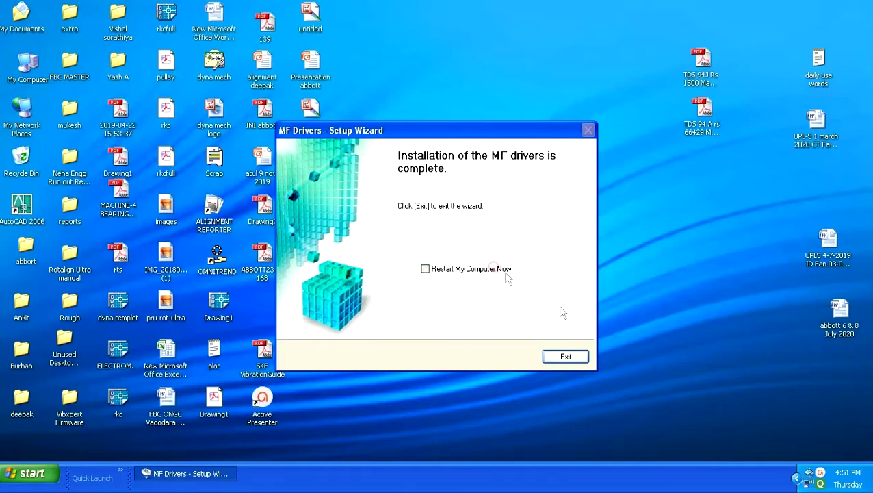
click(568, 358)
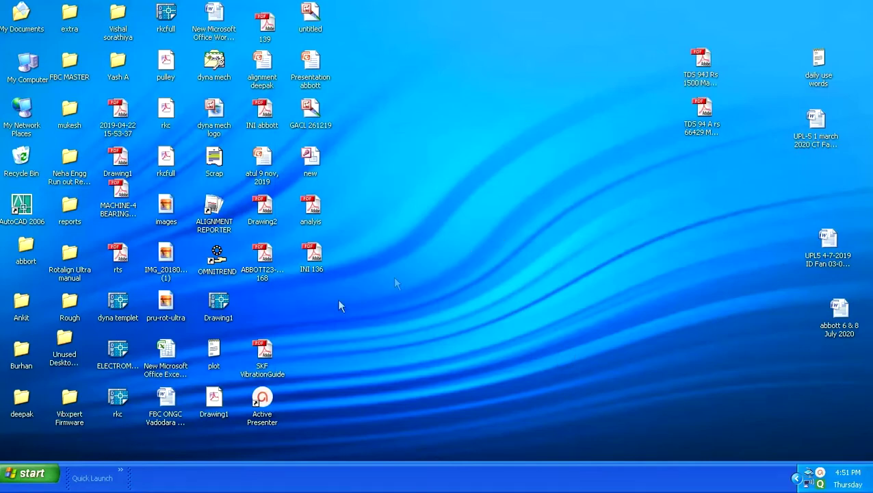
click(18, 470)
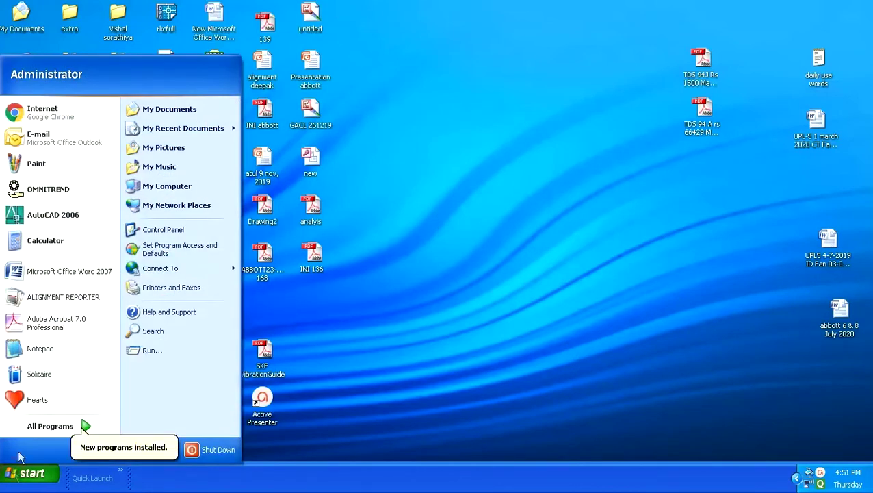
- Confirm in Printers and Faxes that Canon MF4700 Series UFRII LT is default, then reopen Start
click(157, 291)
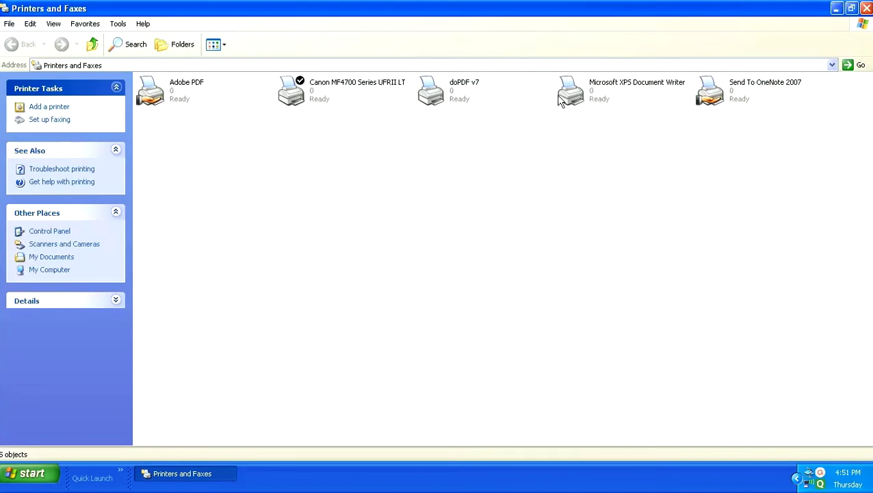
click(867, 8)
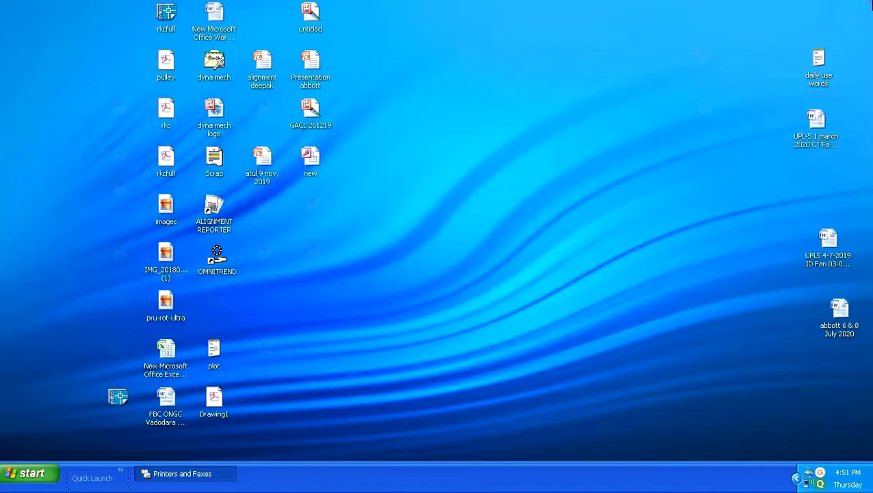
click(27, 473)
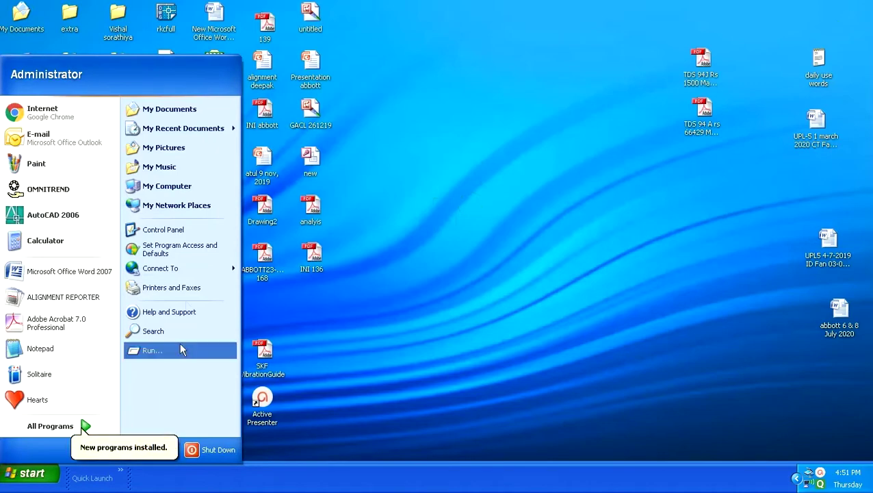
- Check Add or Remove Programs for the Canon MF4700 Series entry, then close Control Panel
click(172, 233)
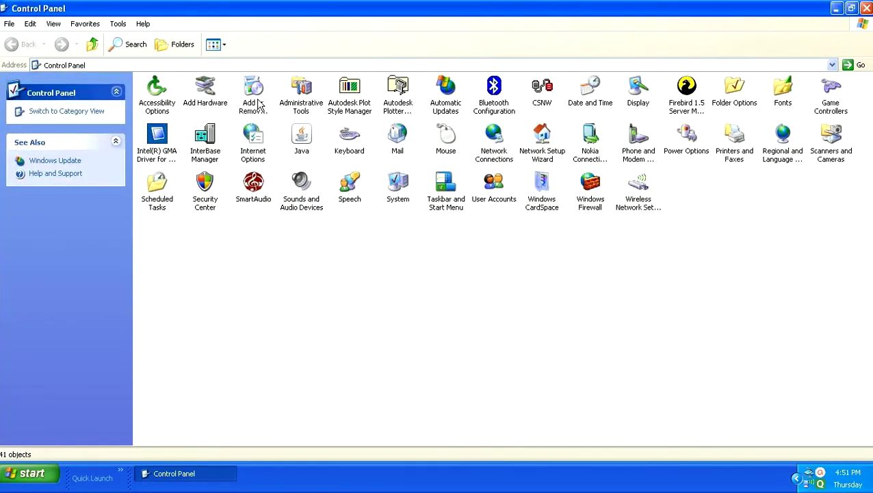
click(259, 103)
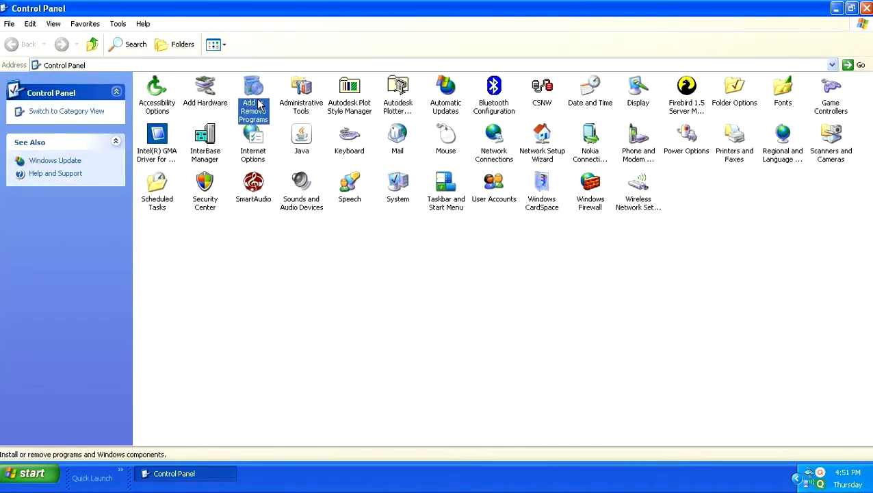
double_click(258, 103)
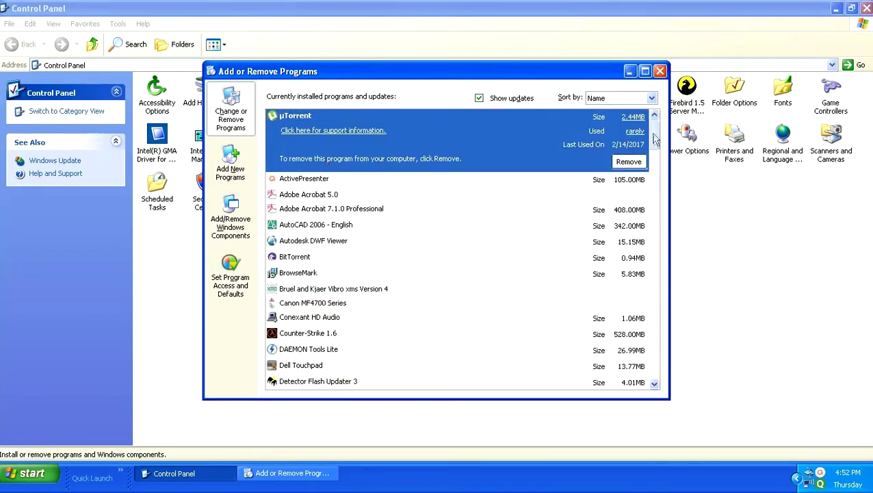
mouse_move(655, 139)
mouse_down()
mouse_move(653, 159)
mouse_move(652, 149)
mouse_up()
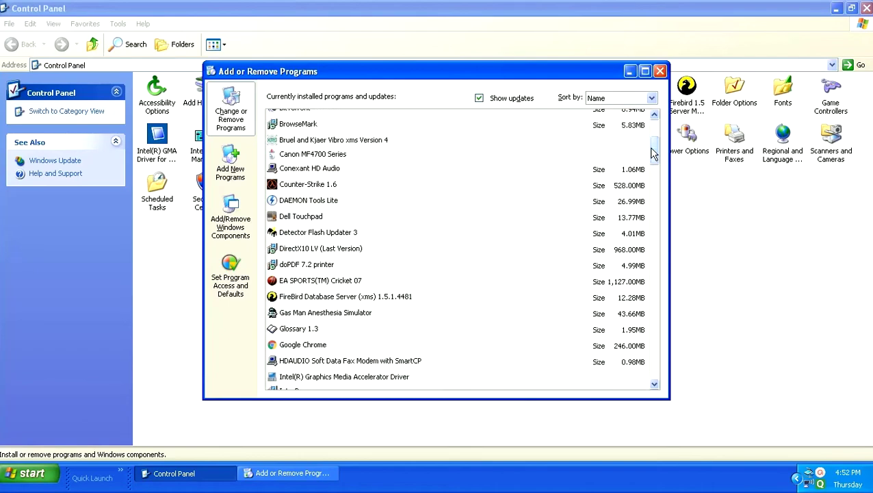
click(302, 152)
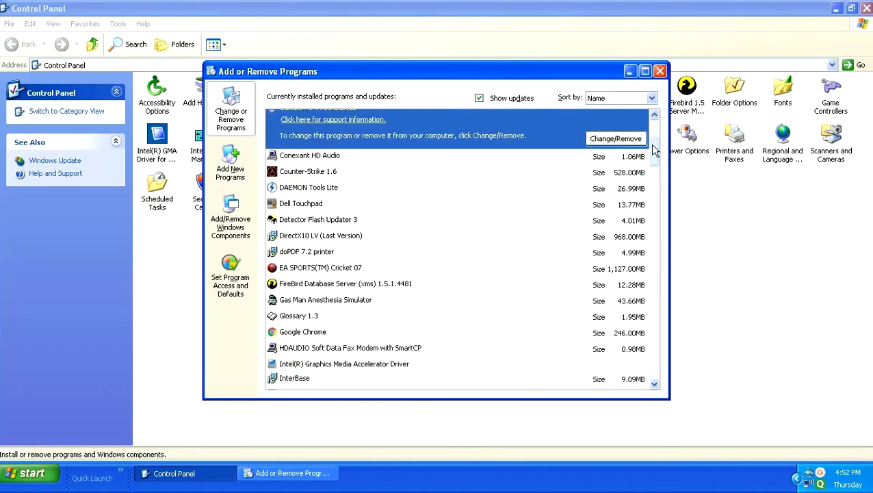
drag(653, 147, 653, 130)
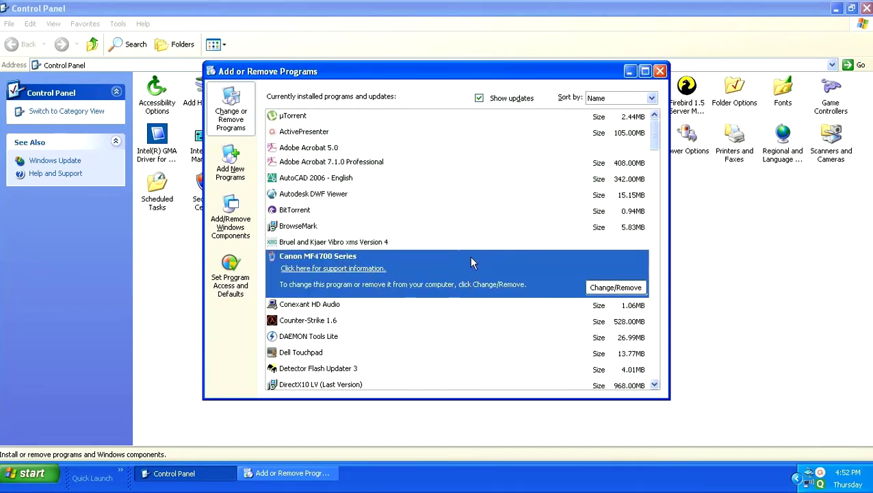
click(661, 72)
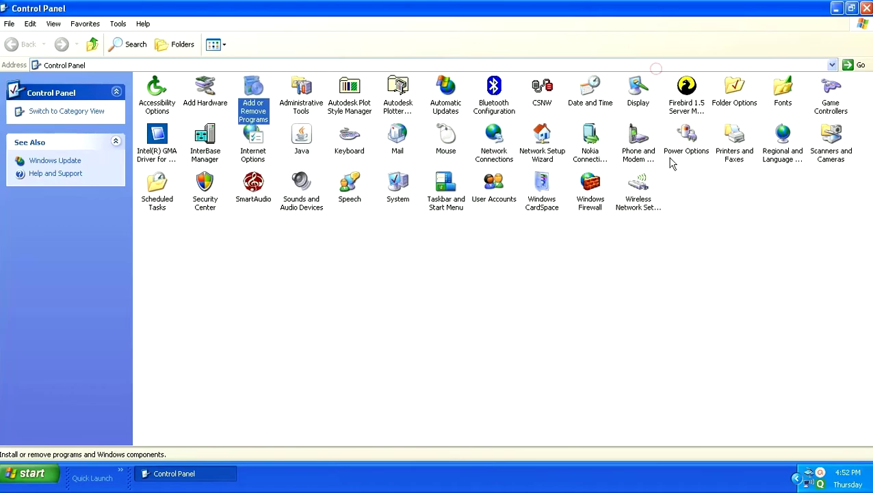
click(866, 8)
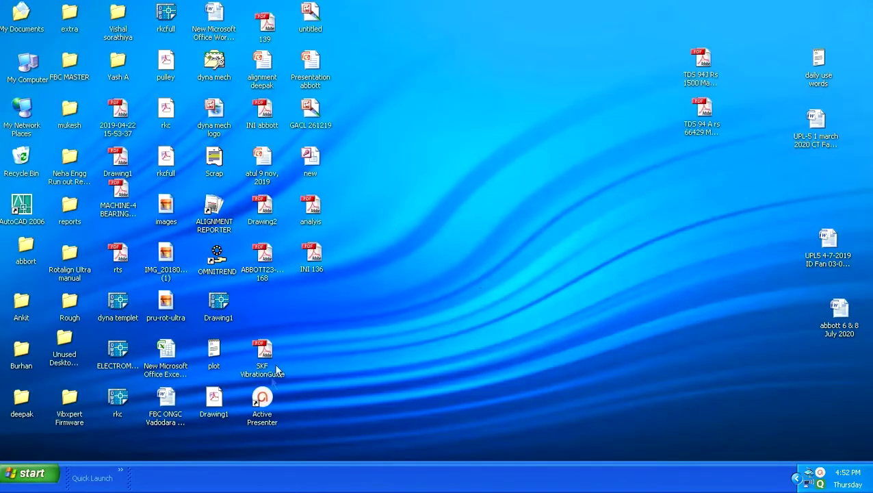
- Open SKF VibrationGuide.pdf and confirm Print lists Canon MF4700 Series UFRII LT, then cancel
double_click(262, 353)
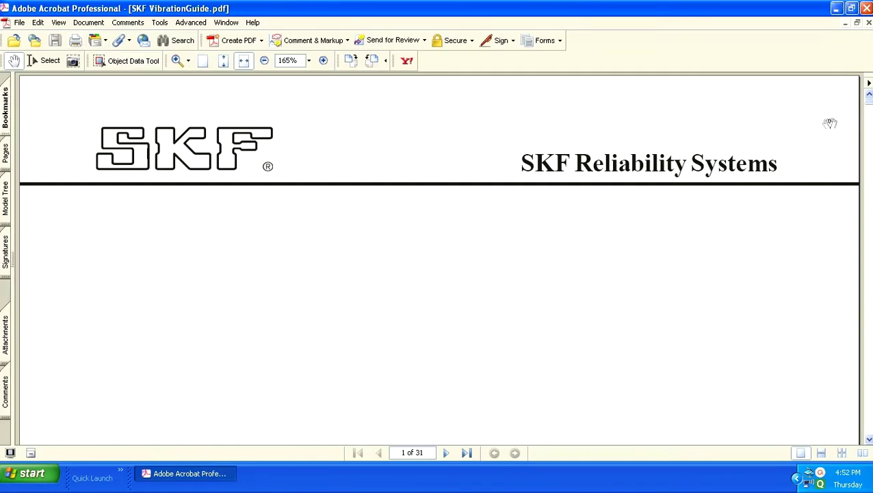
drag(870, 101, 864, 164)
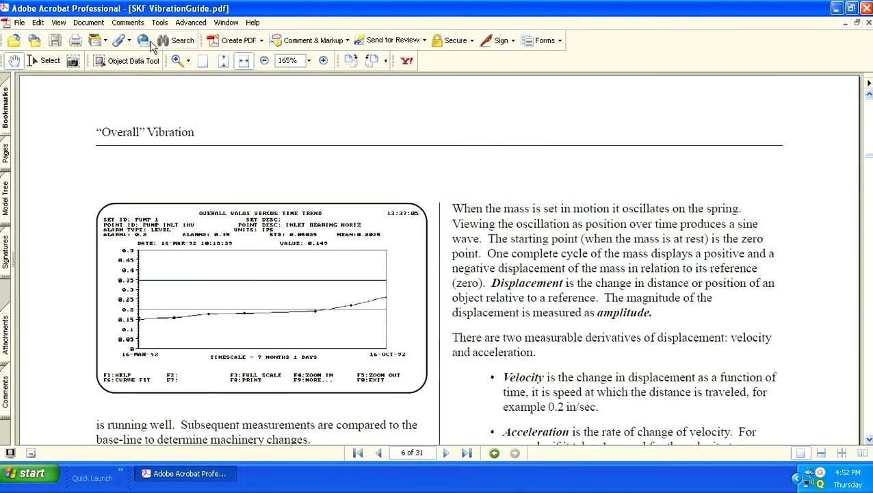
click(76, 43)
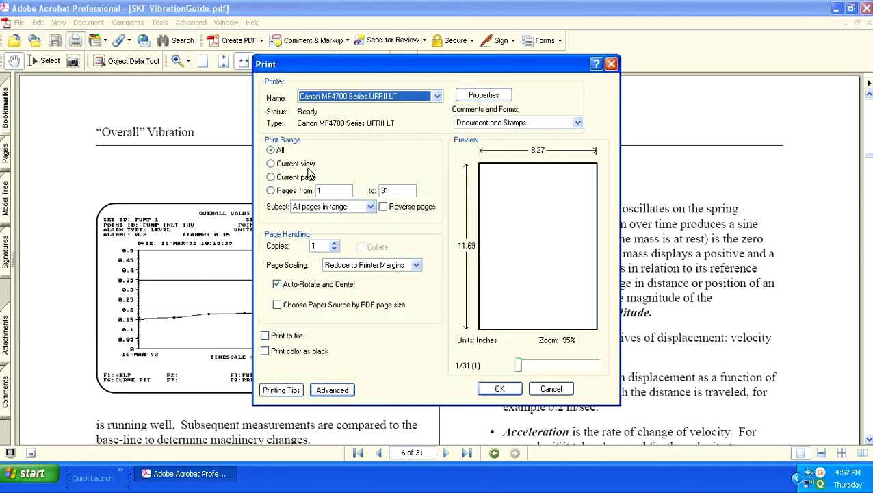
click(437, 97)
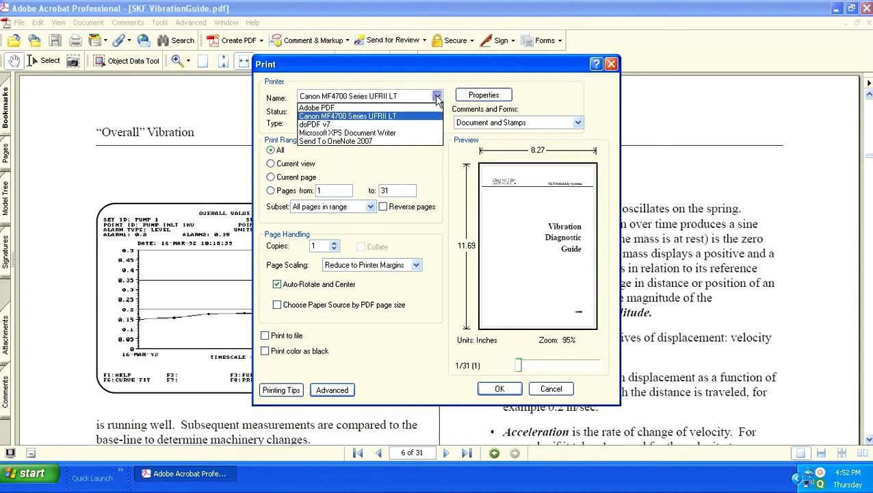
click(370, 116)
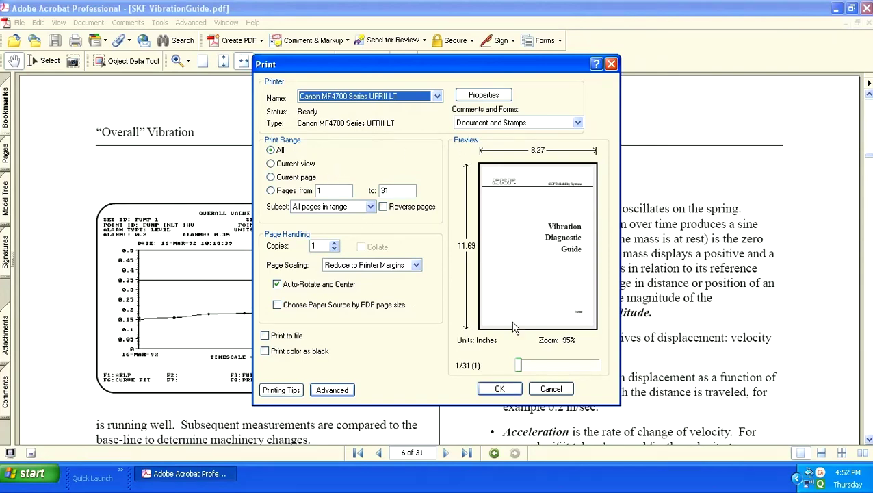
click(552, 388)
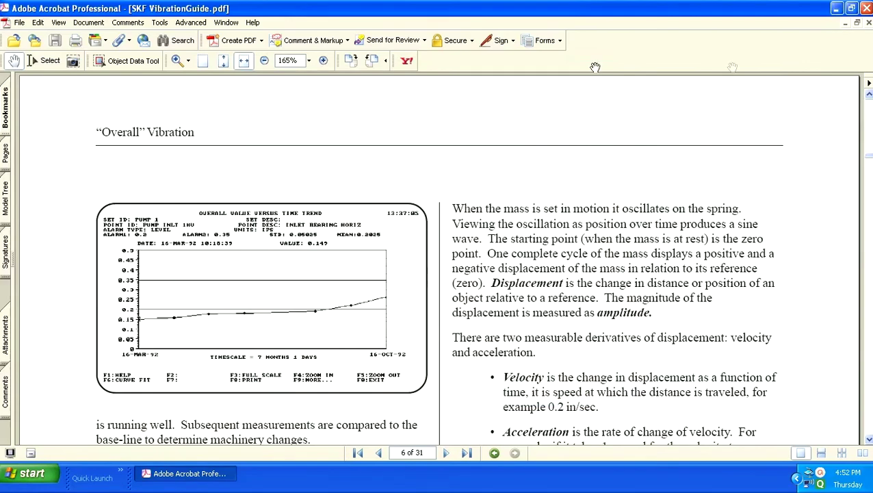
- Close the SKF VibrationGuide document and Acrobat, leaving only the desktop
click(866, 8)
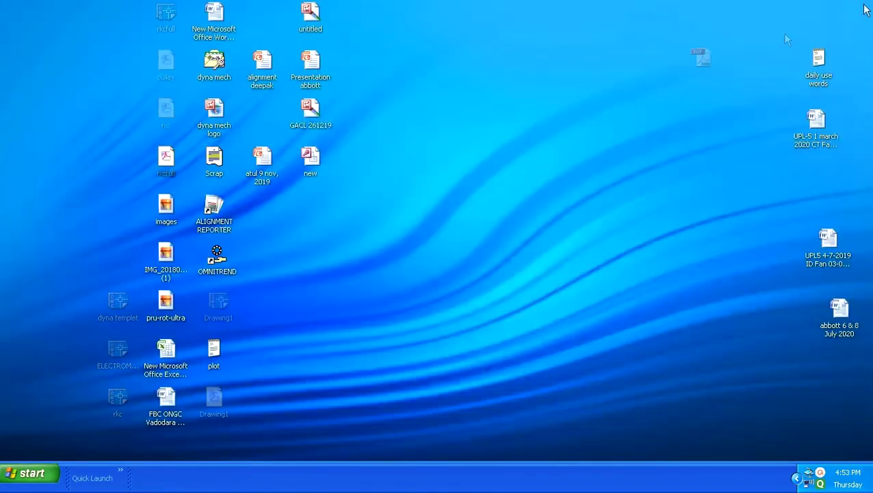